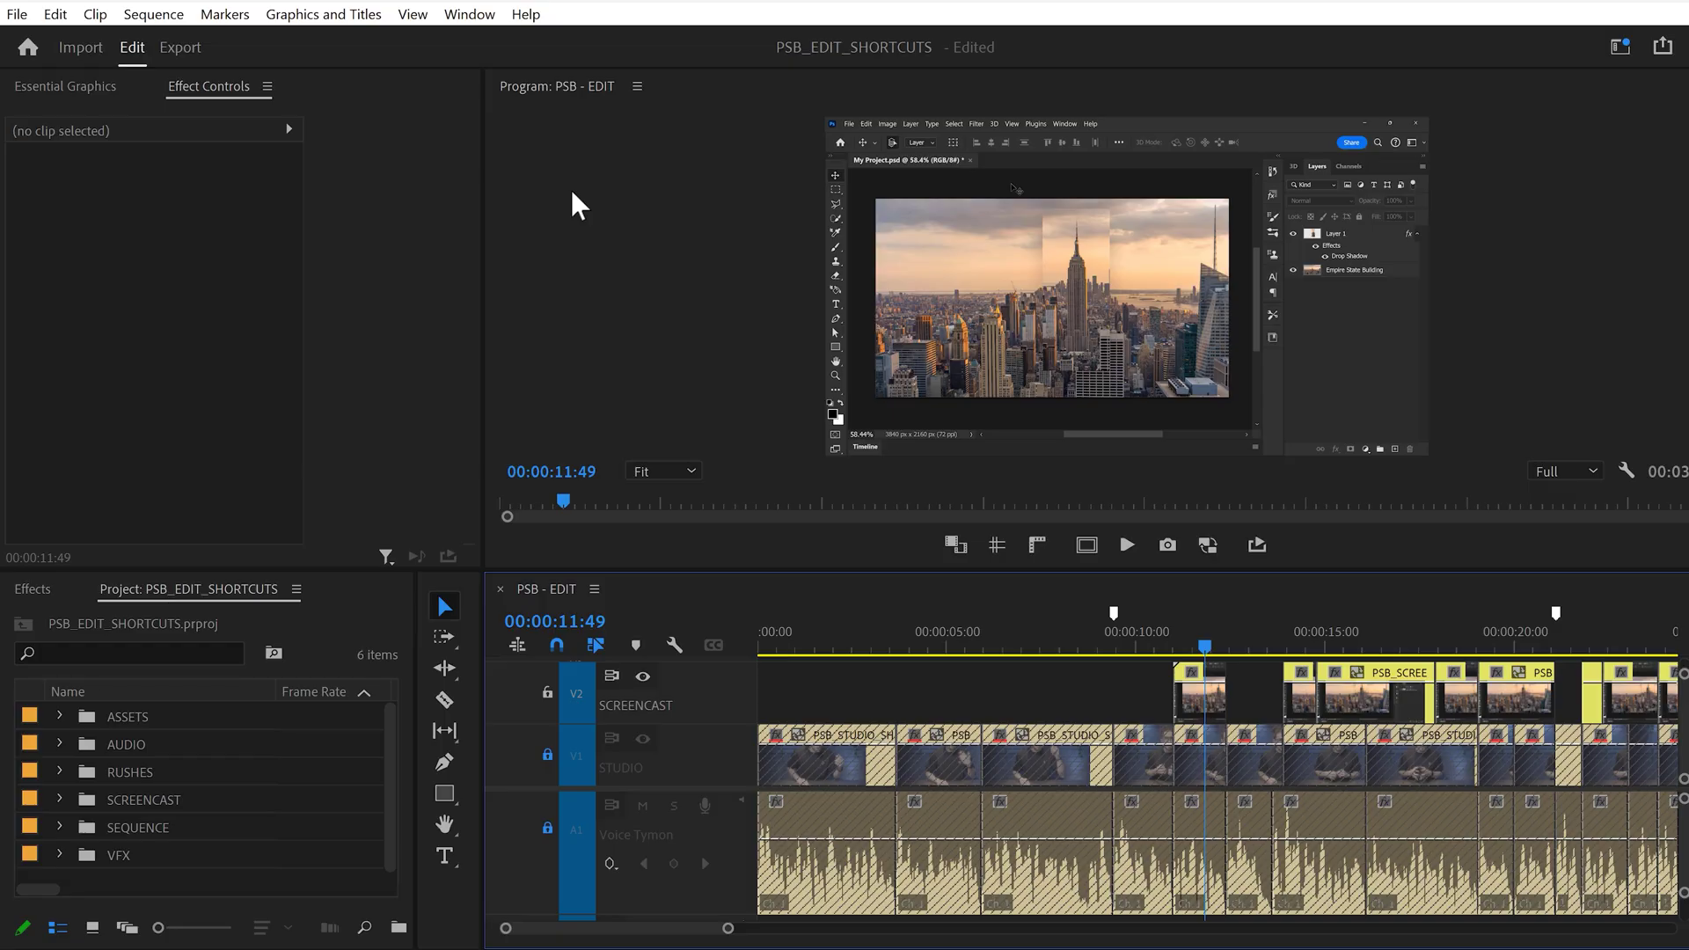
Switch Premiere Pro to the Editing workspace.
{"action": "left_click", "coordinate": [470, 14]}
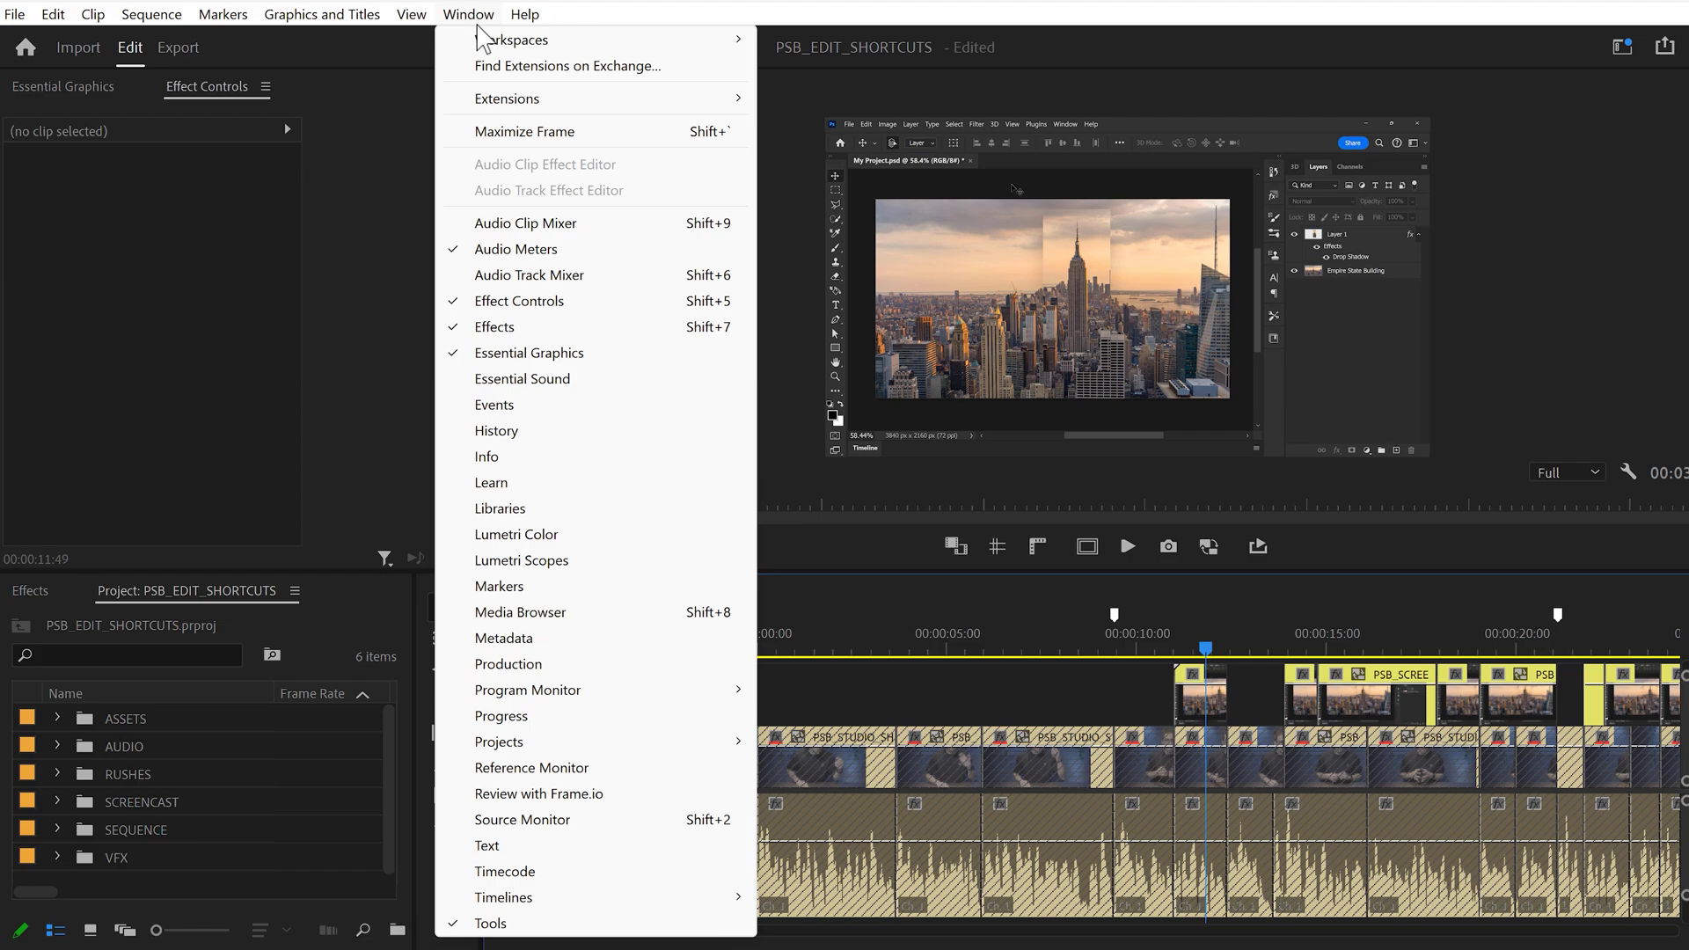
{"action": "mouse_move", "coordinate": [497, 38]}
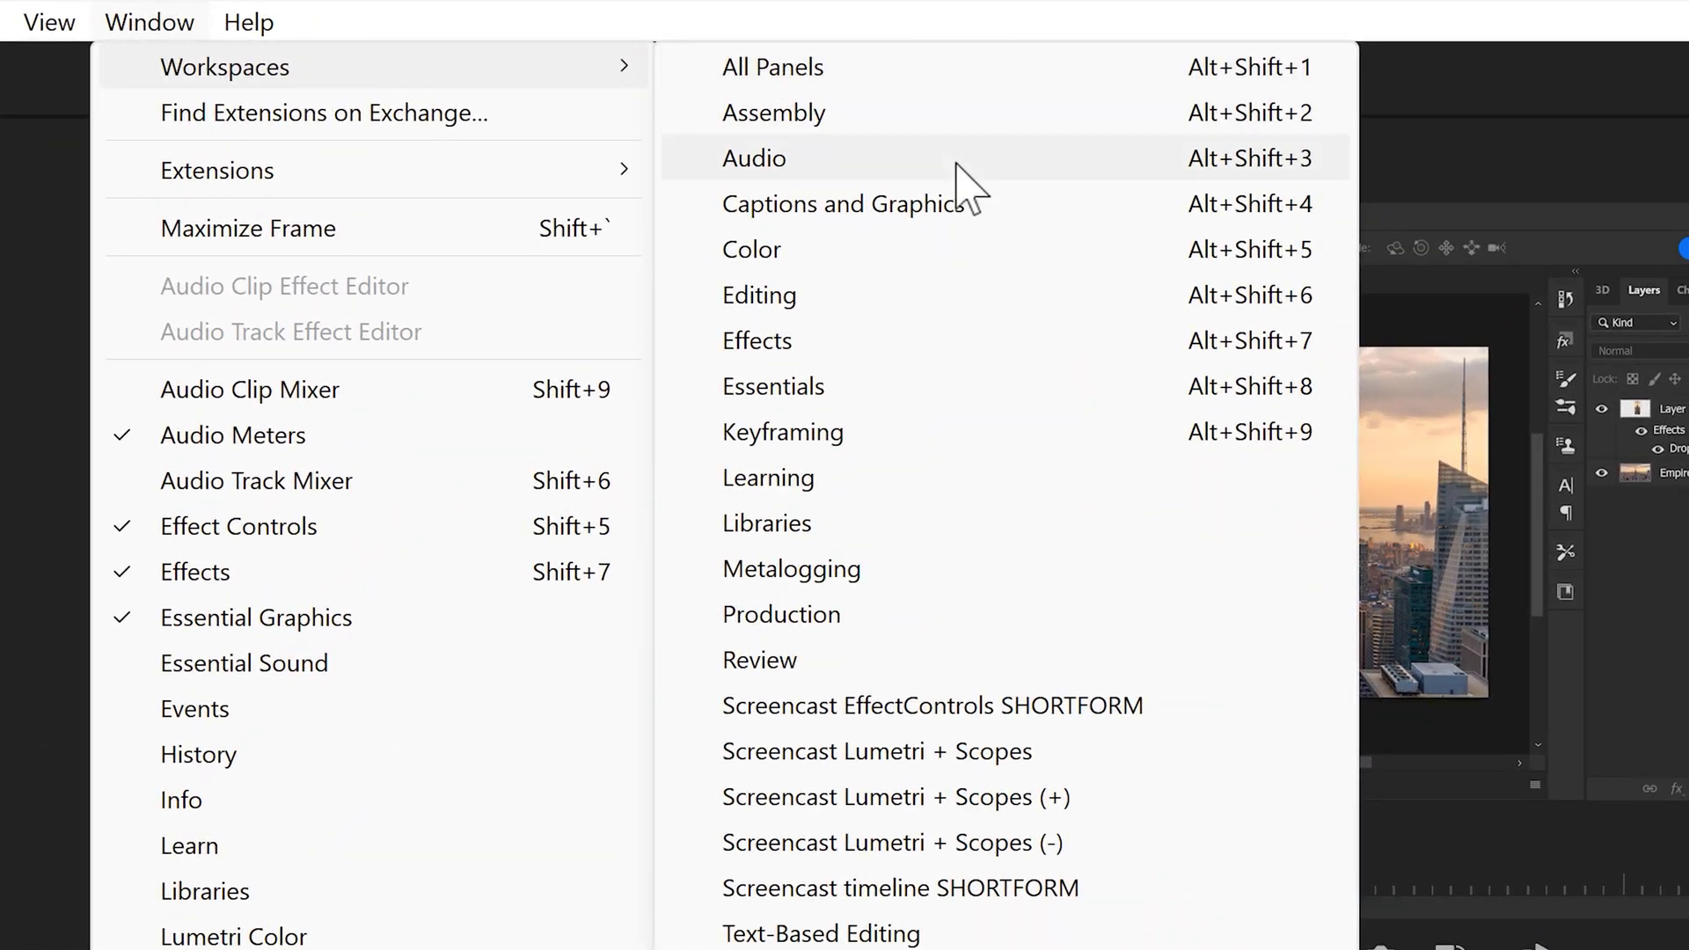
{"action": "left_click", "coordinate": [969, 302]}
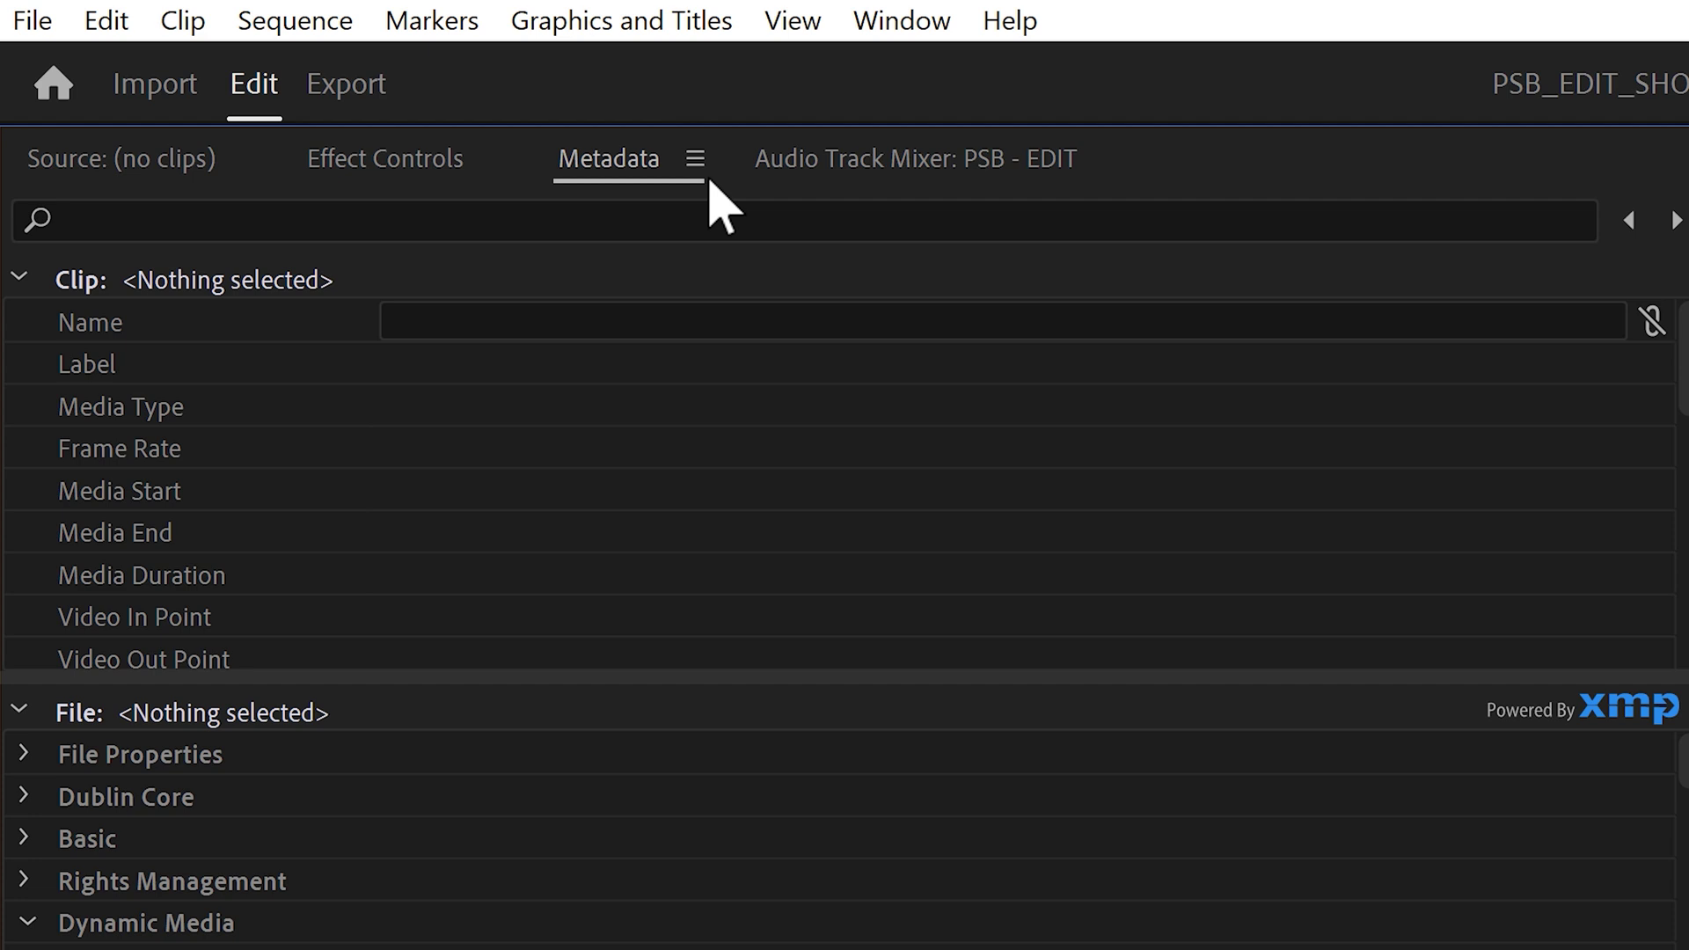
Close the Metadata and Audio Track Mixer panels, leaving Effect Controls beside Source.
{"action": "left_click", "coordinate": [709, 181]}
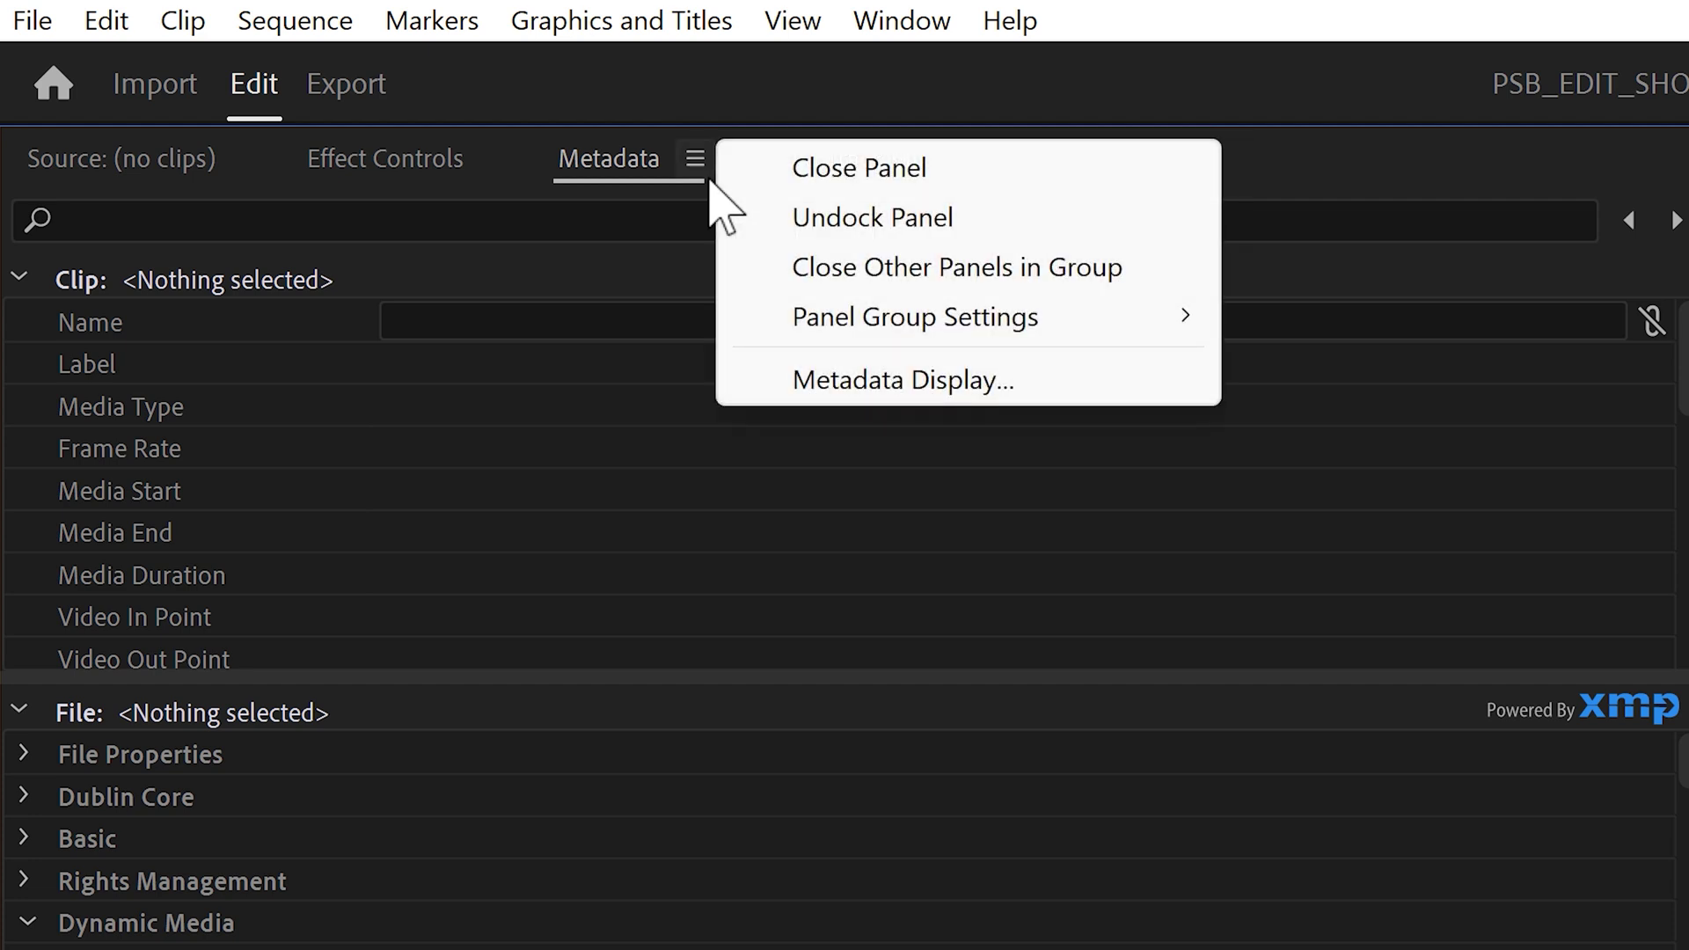
{"action": "left_click", "coordinate": [754, 173]}
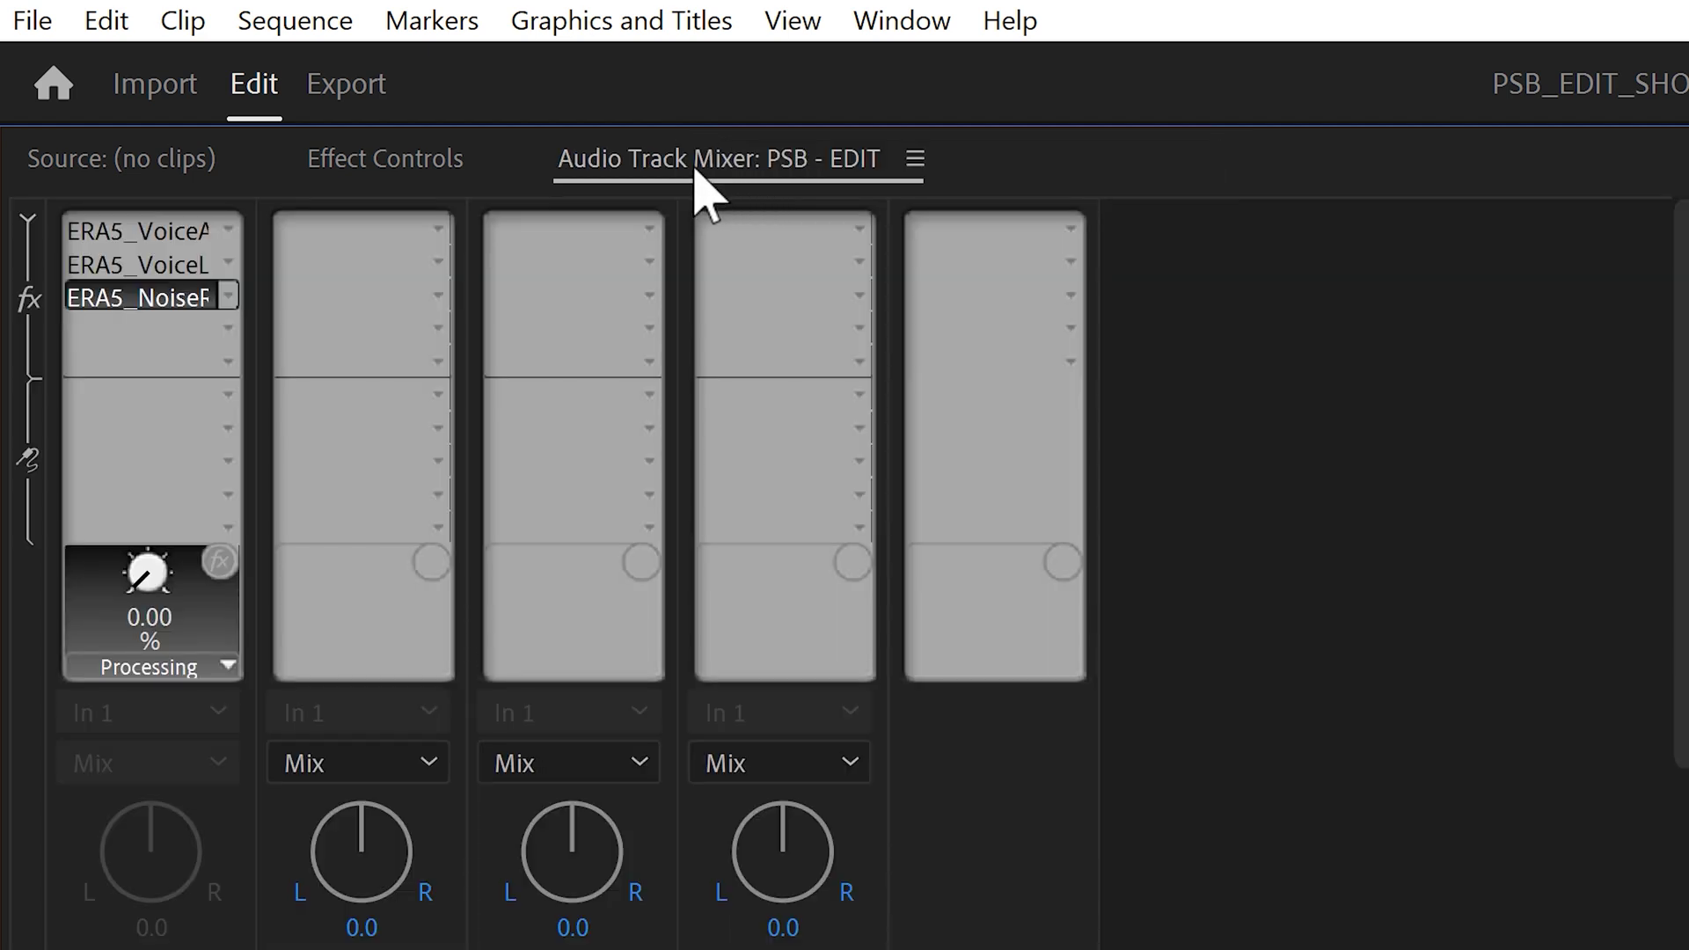
{"action": "key", "text": "ctrl+w"}
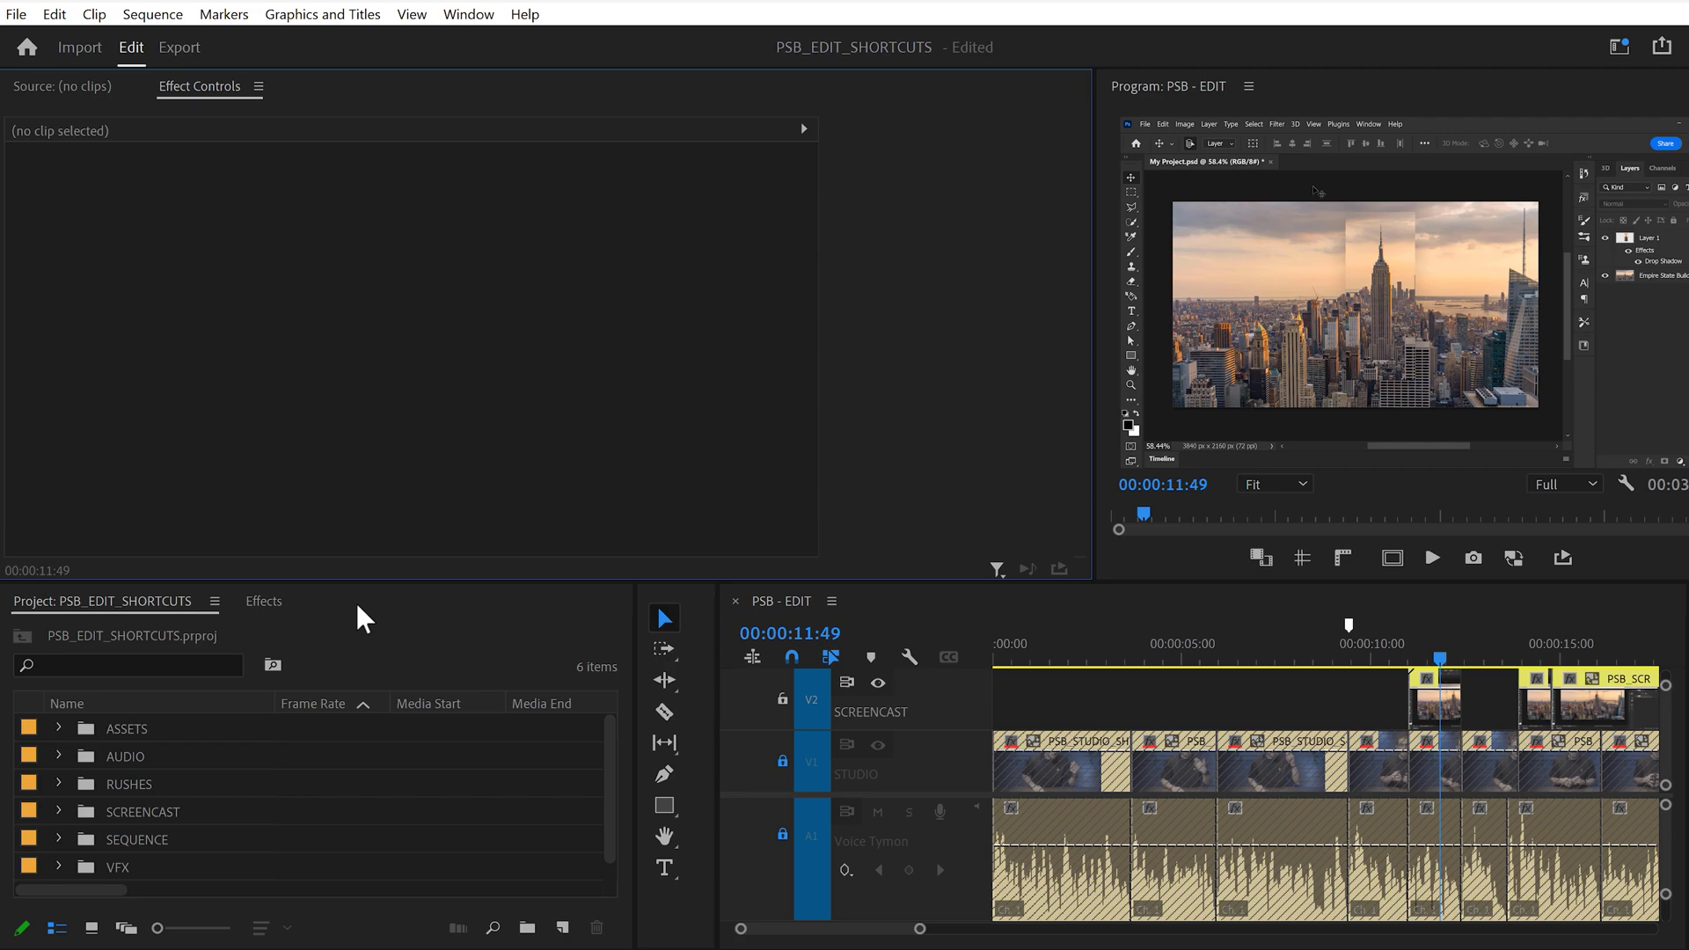
Widen the Timeline and Program monitor, then save the layout as workspace 'My Editing Workspace'.
{"action": "left_click_drag", "start_coordinate": [723, 661], "coordinate": [494, 654]}
{"action": "left_click_drag", "start_coordinate": [1094, 387], "coordinate": [495, 388]}
{"action": "left_click", "coordinate": [469, 14]}
{"action": "mouse_move", "coordinate": [575, 50]}
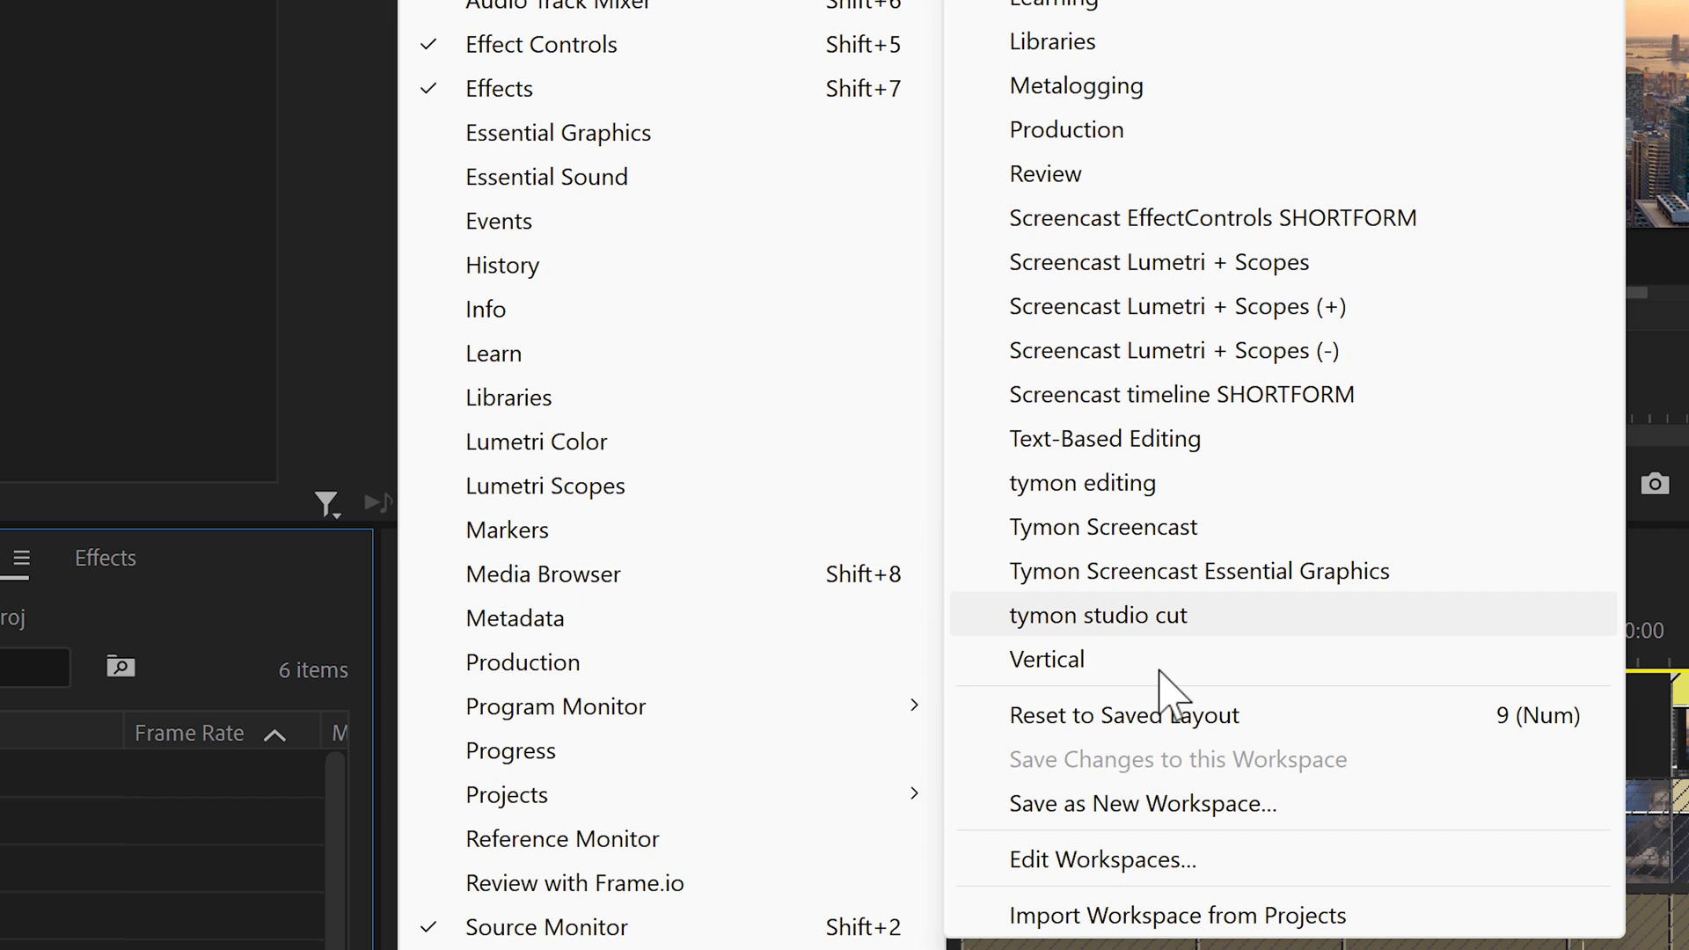
{"action": "left_click", "coordinate": [1170, 805]}
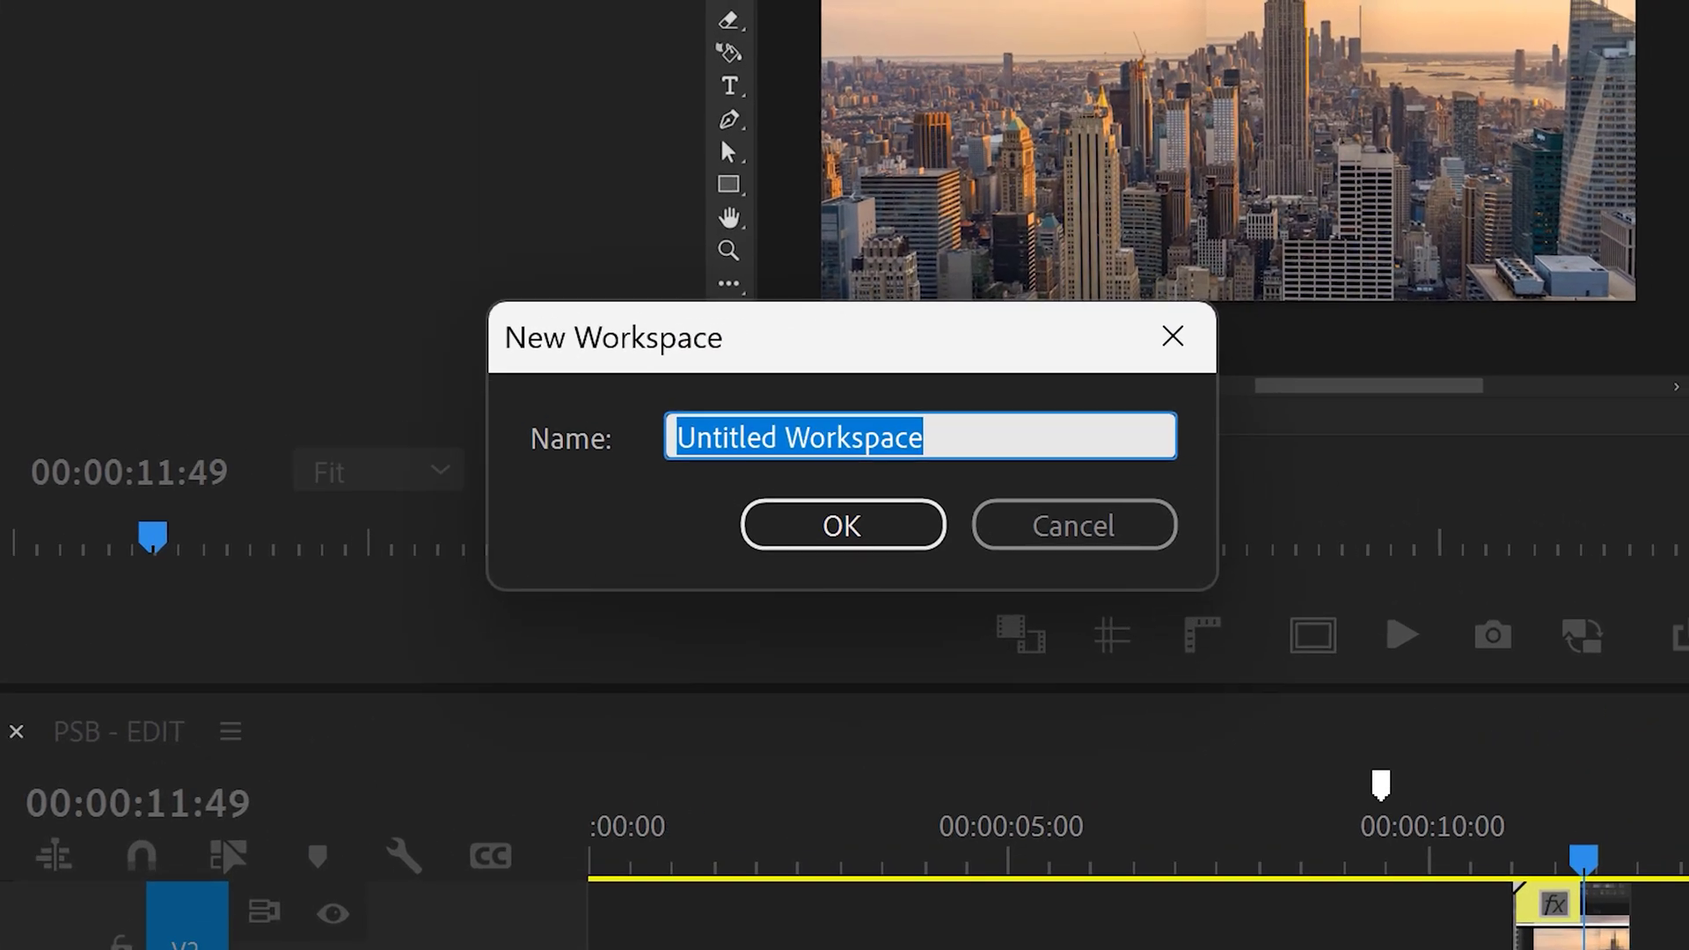
{"action": "type", "text": "My Editing Workspace"}
{"action": "key", "text": "Return"}
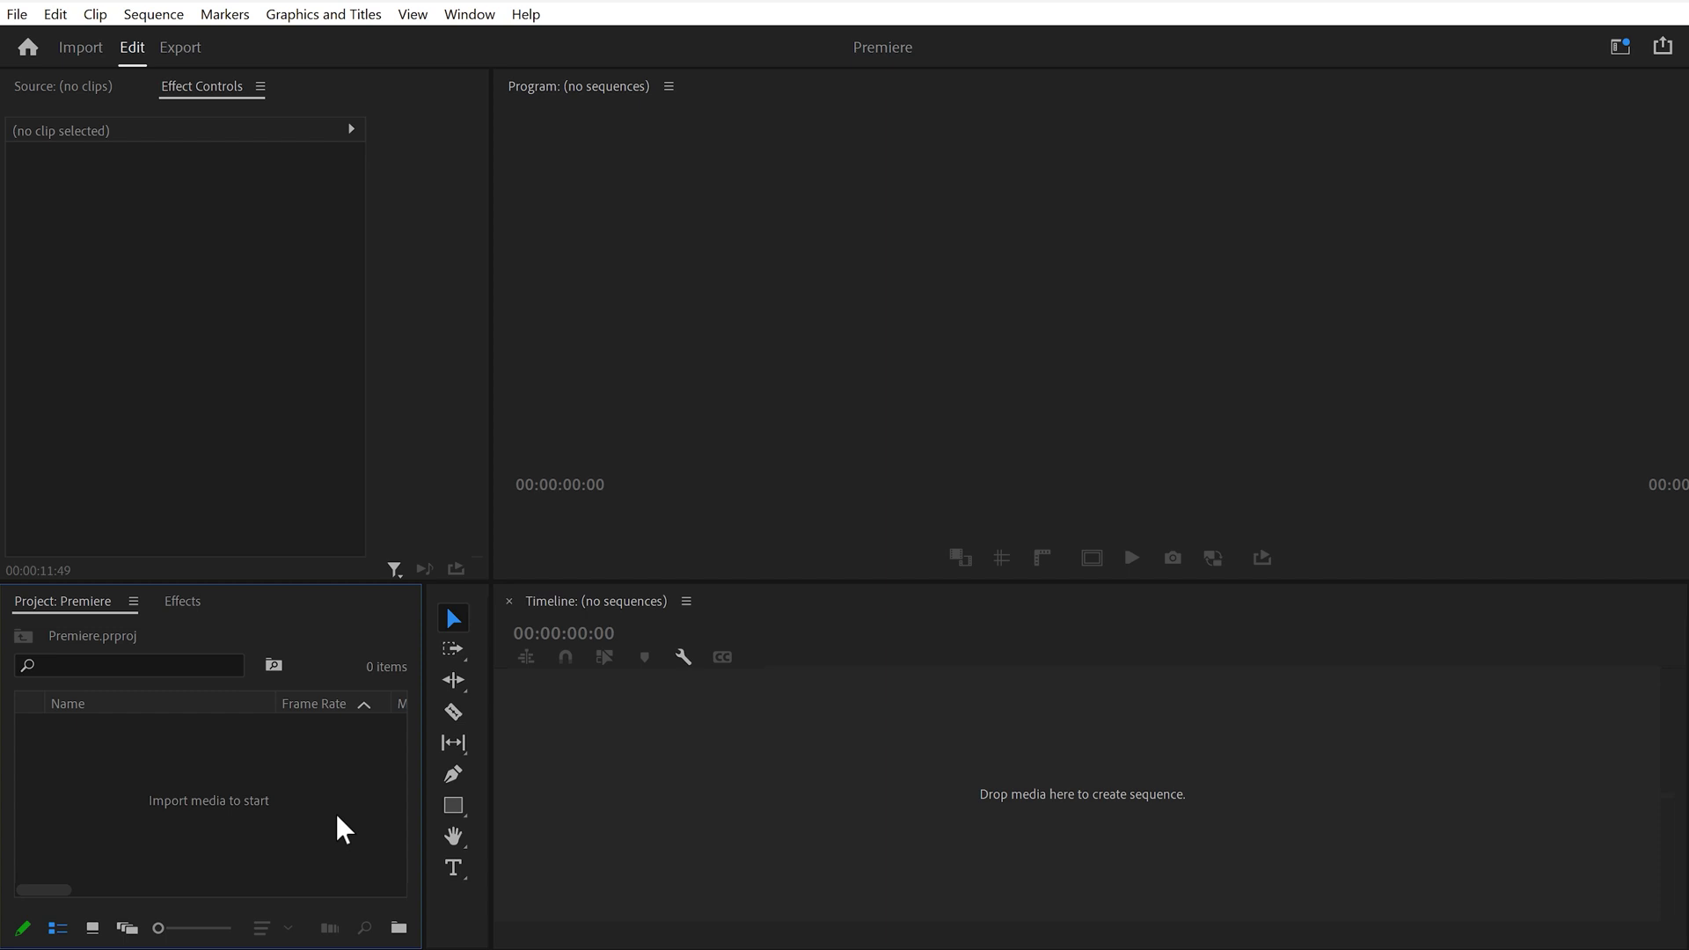
Create an ASSETS bin and bring seven image files into it.
{"action": "left_click", "coordinate": [399, 928]}
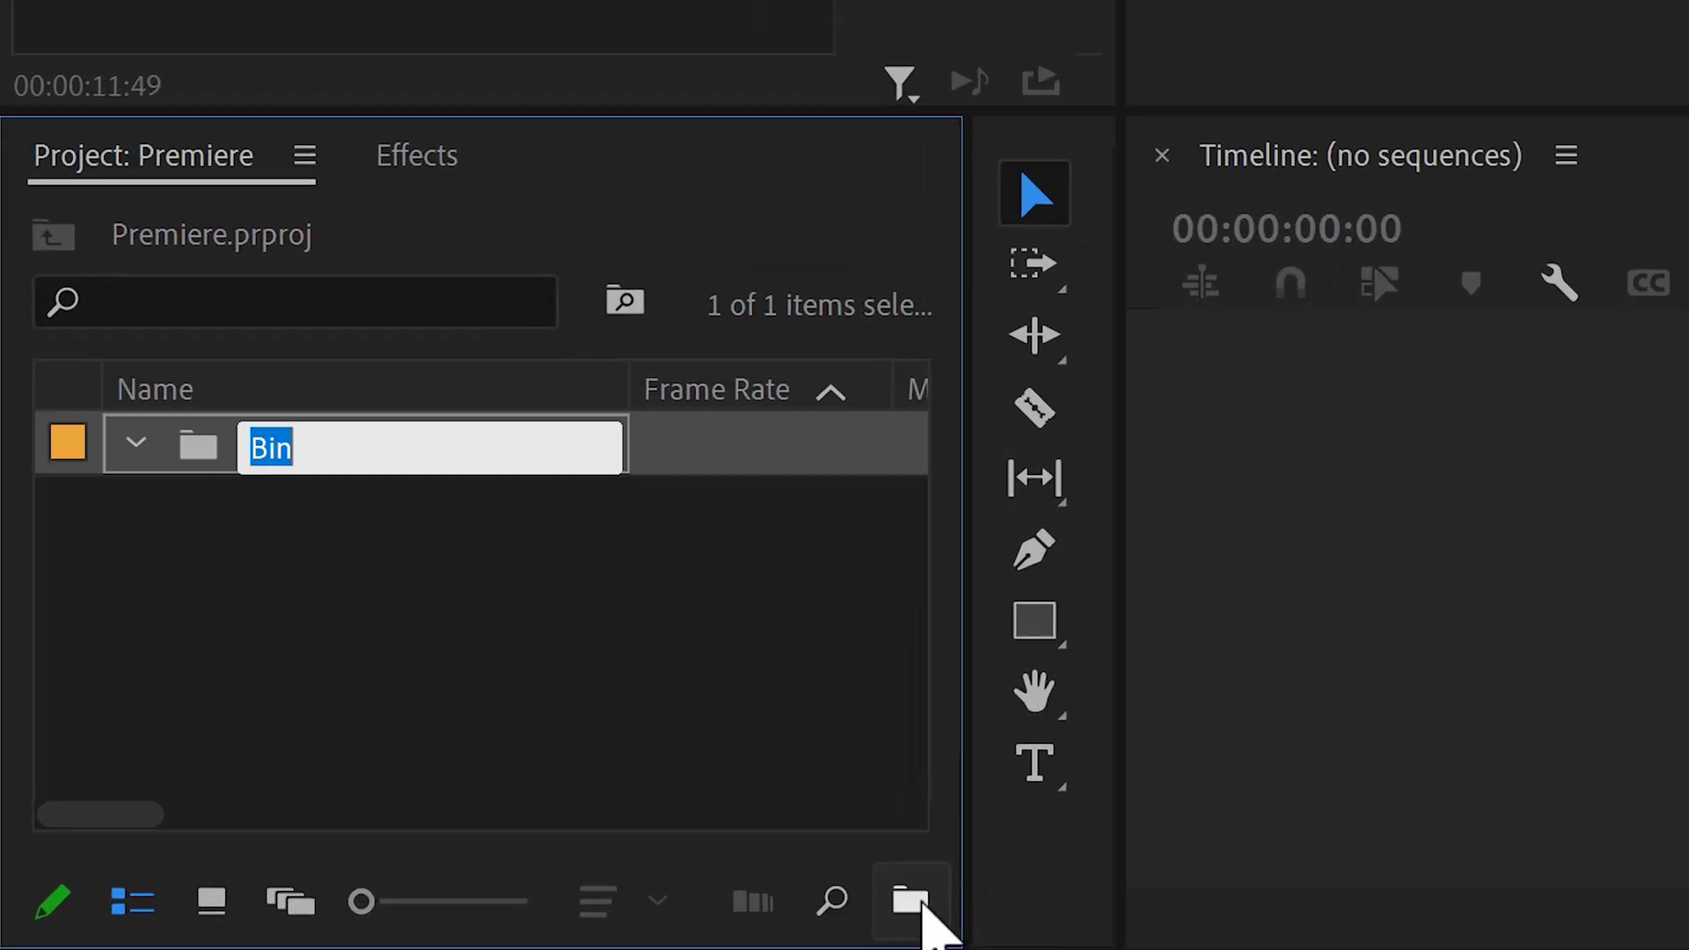
{"action": "key", "text": "Return"}
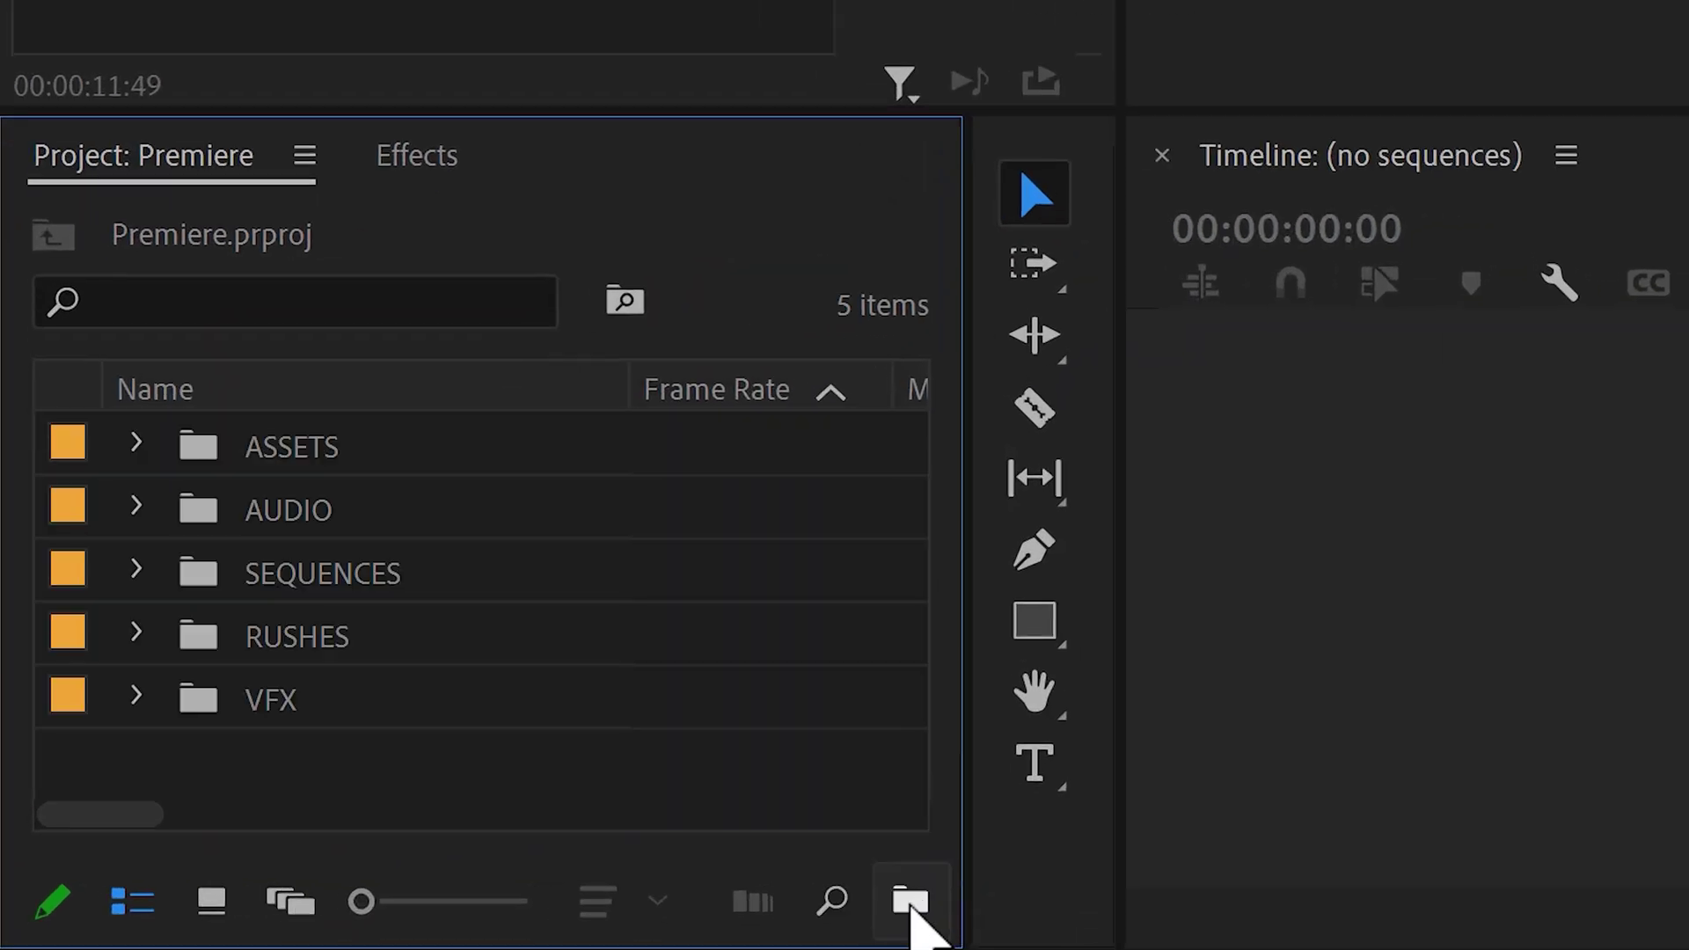
{"action": "left_click_drag", "start_coordinate": [23, 351], "coordinate": [483, 475]}
{"action": "left_click", "coordinate": [493, 472]}
{"action": "scroll", "coordinate": [906, 540], "scroll_direction": "up", "scroll_amount": 2}
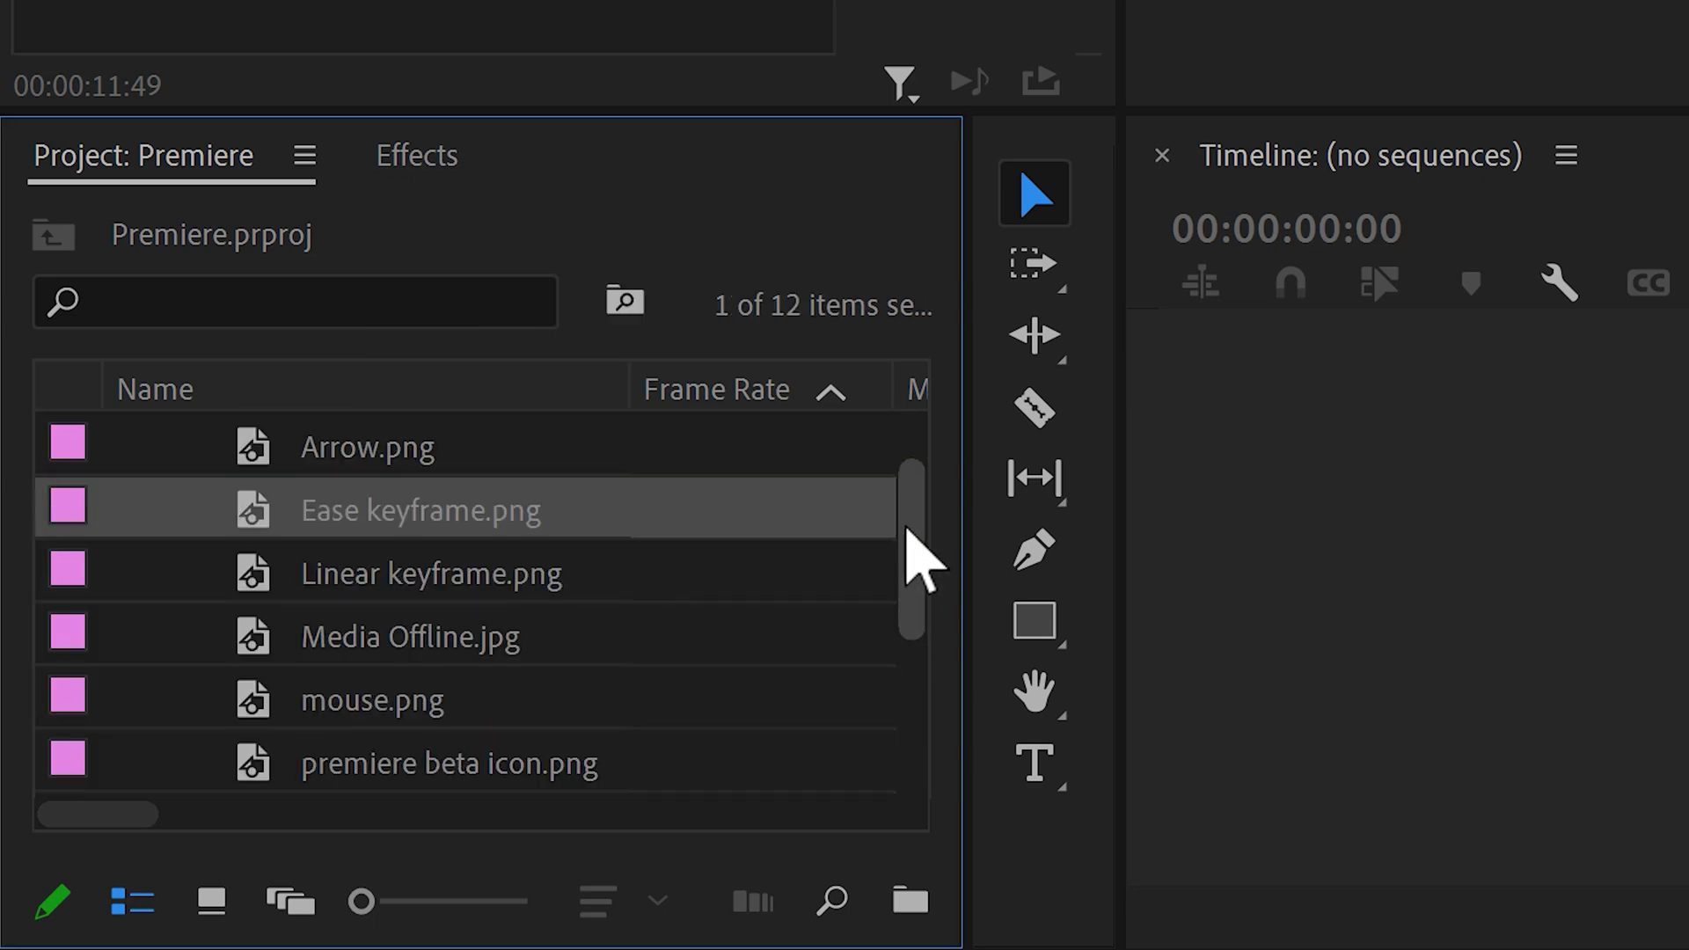
Collapse ASSETS and open the Premiere Basics Edit sequence from the SEQUENCES bin.
{"action": "left_click", "coordinate": [138, 444]}
{"action": "left_click", "coordinate": [137, 634]}
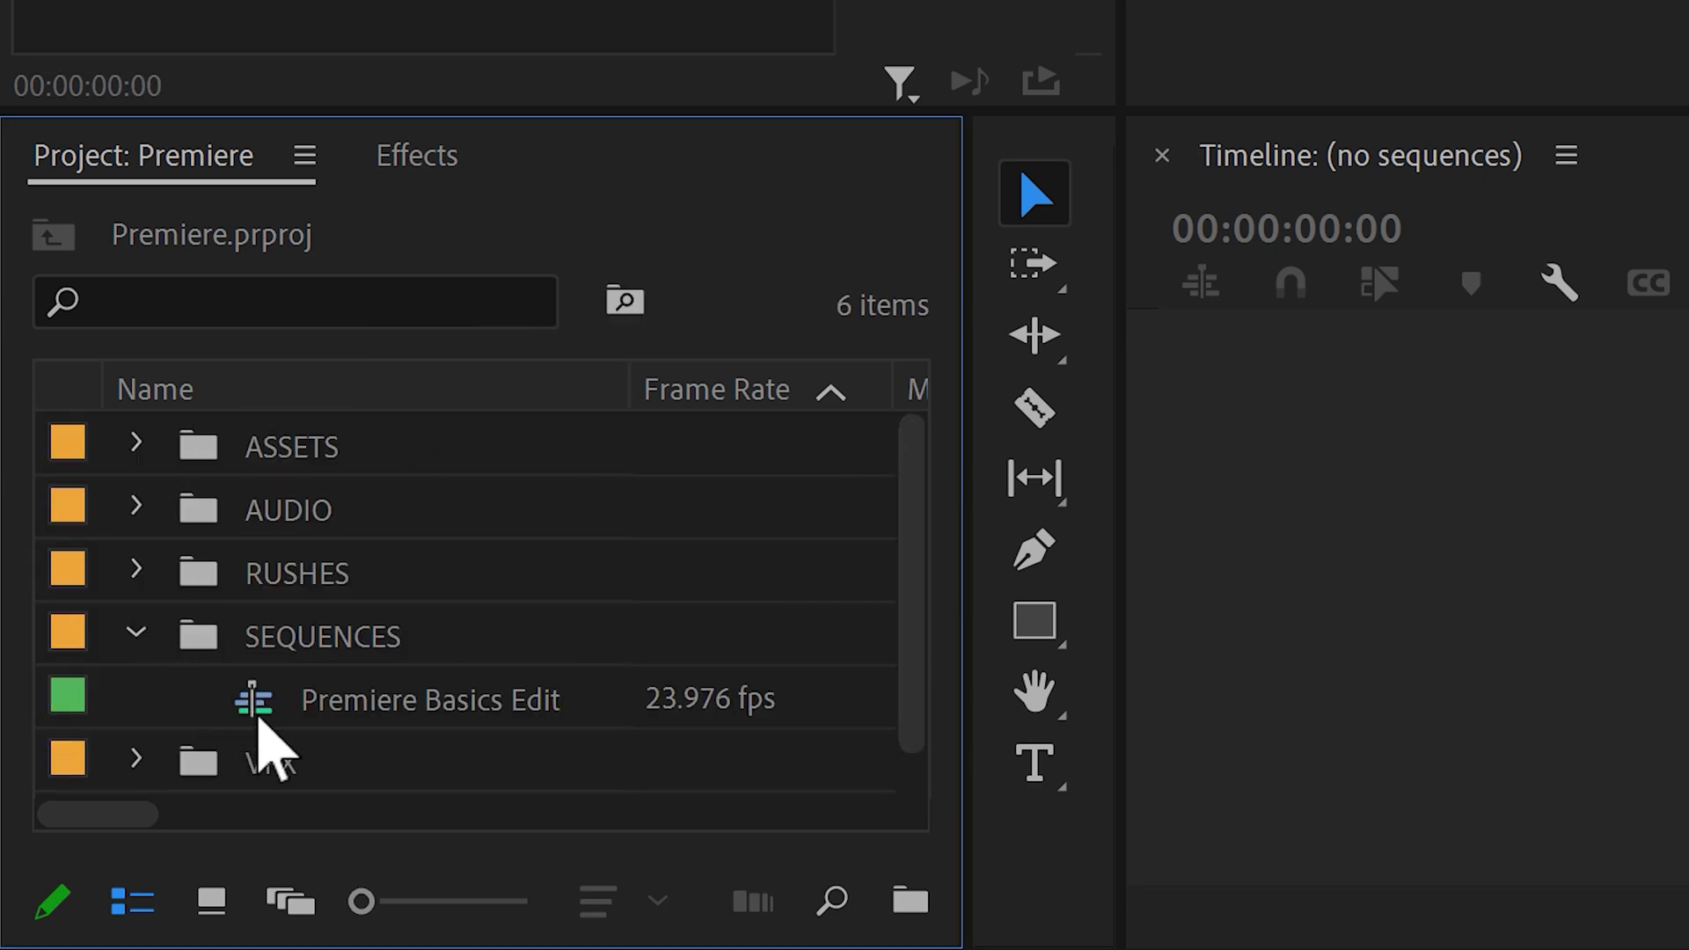
{"action": "double_click", "coordinate": [258, 717]}
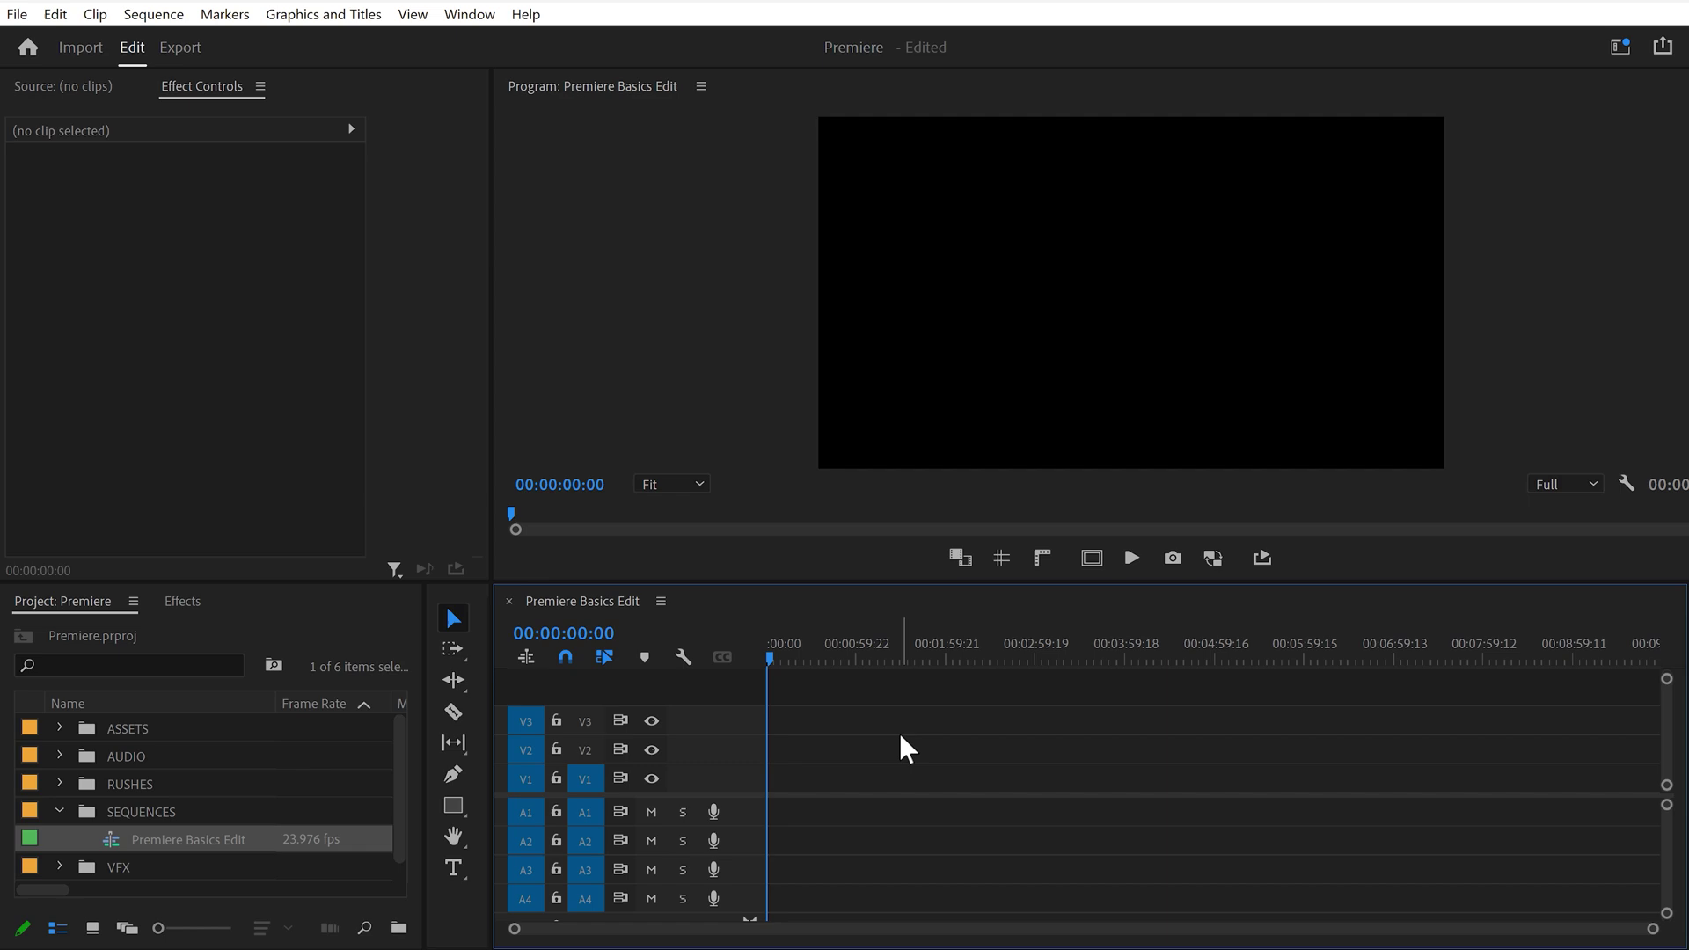
Save the project as template 'My Editing Project' and find it among new-project templates.
{"action": "left_click", "coordinate": [17, 14]}
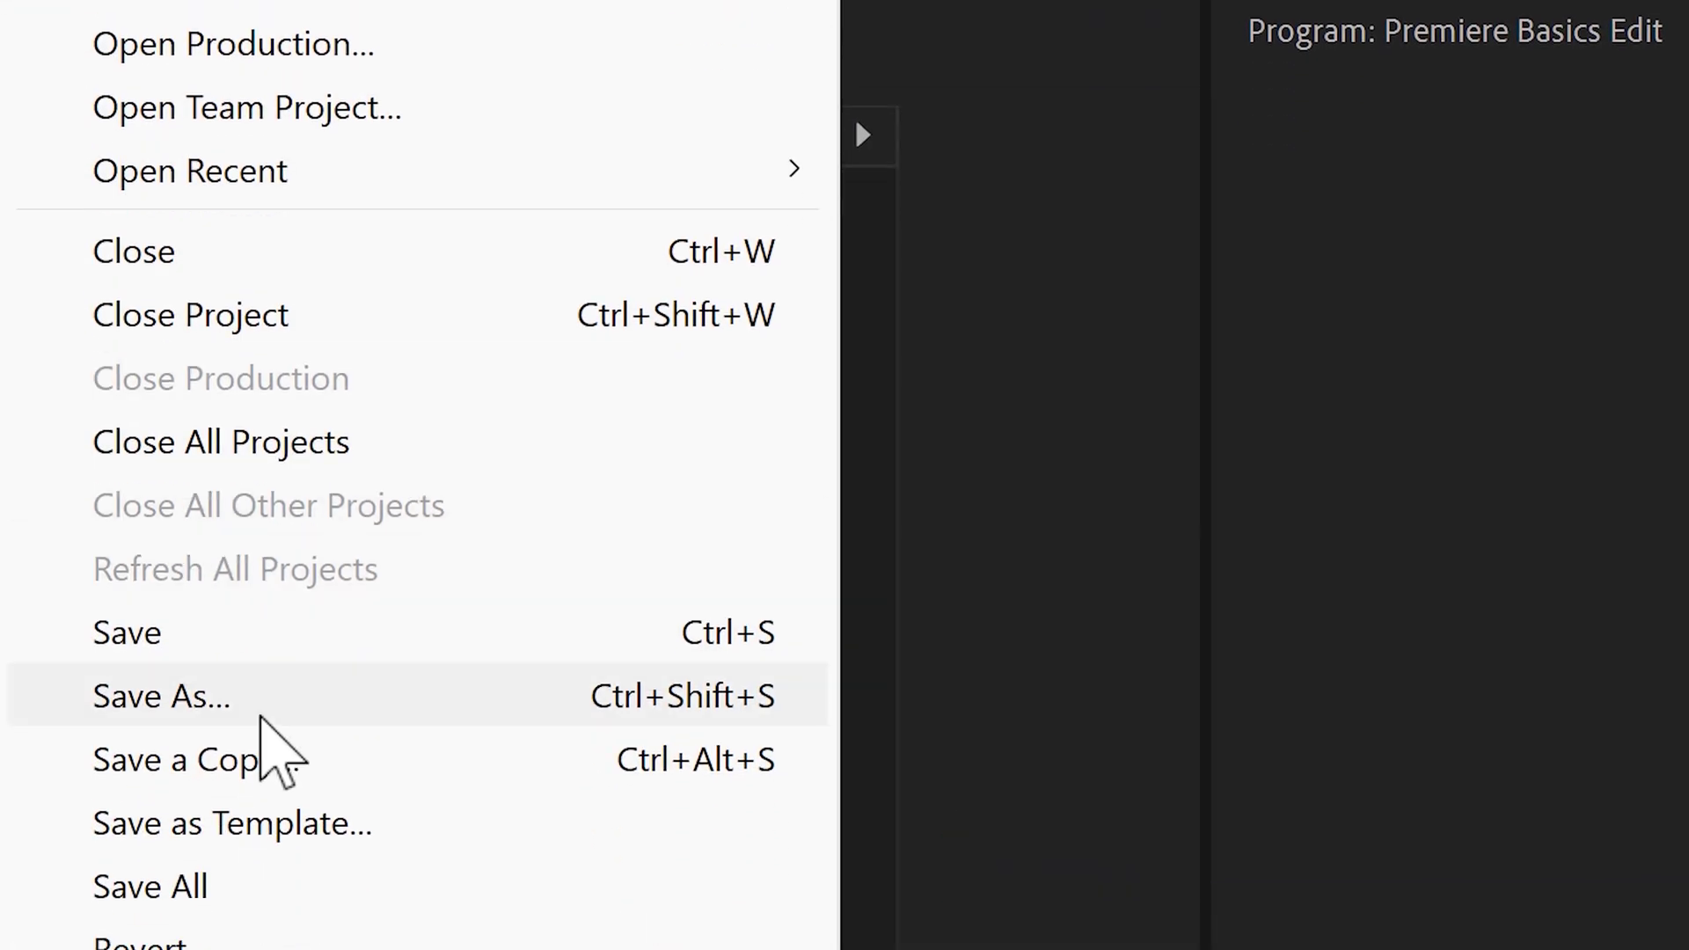
{"action": "left_click", "coordinate": [277, 823]}
{"action": "type", "text": "My Editing Proj"}
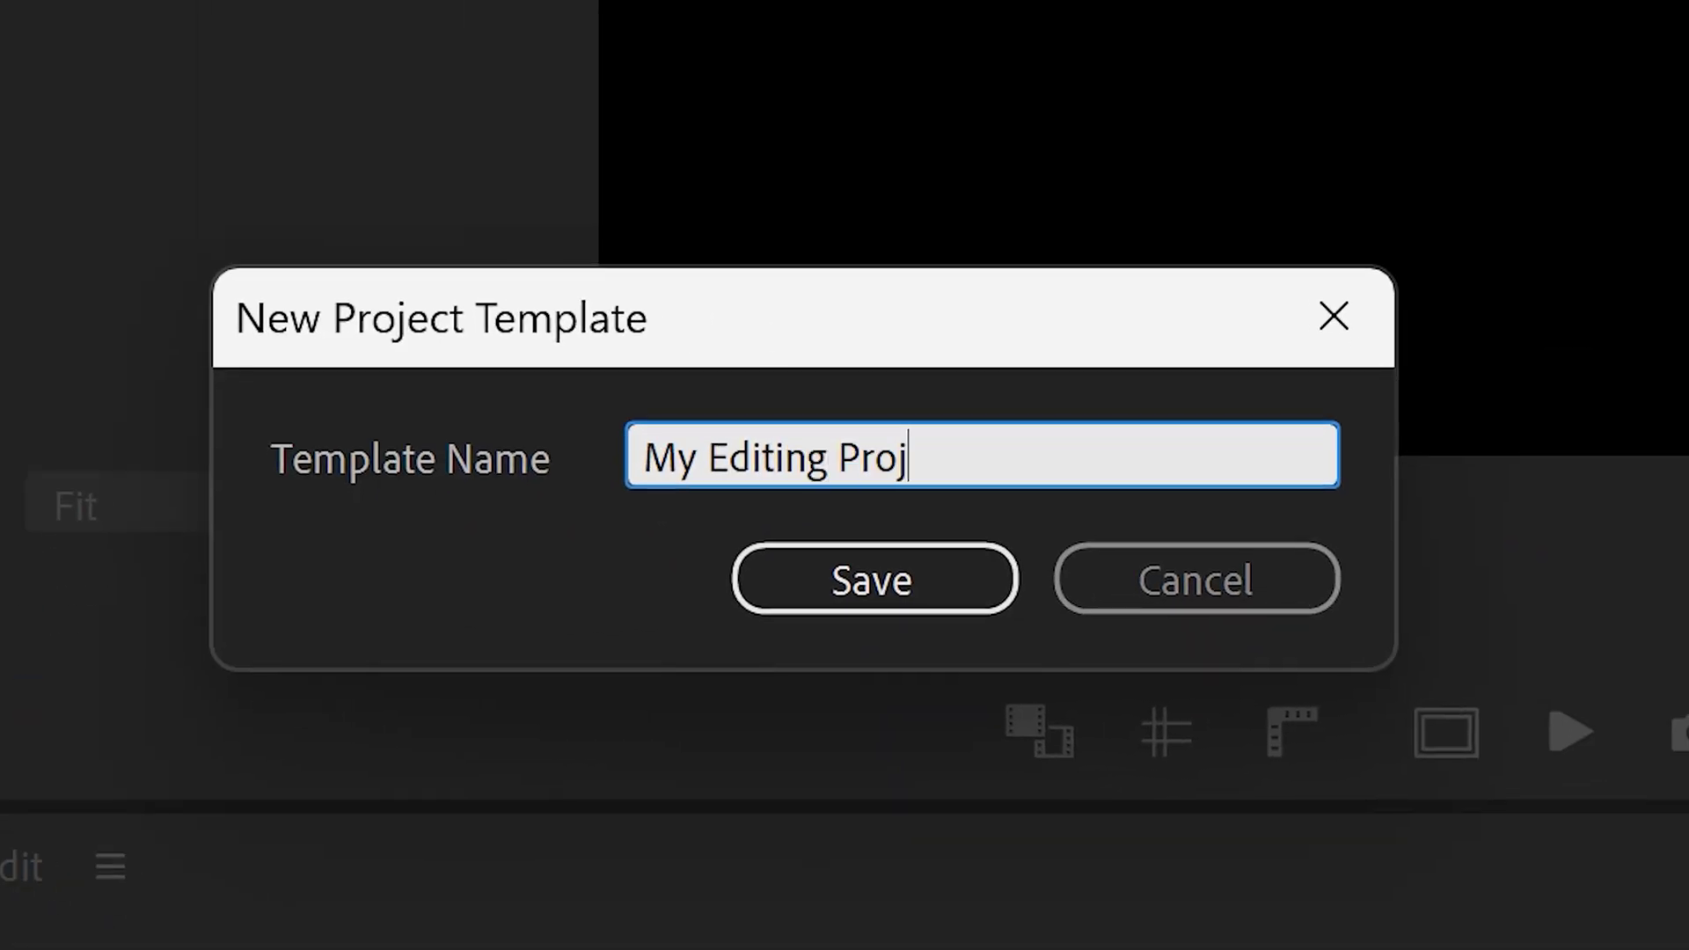
{"action": "type", "text": "ect"}
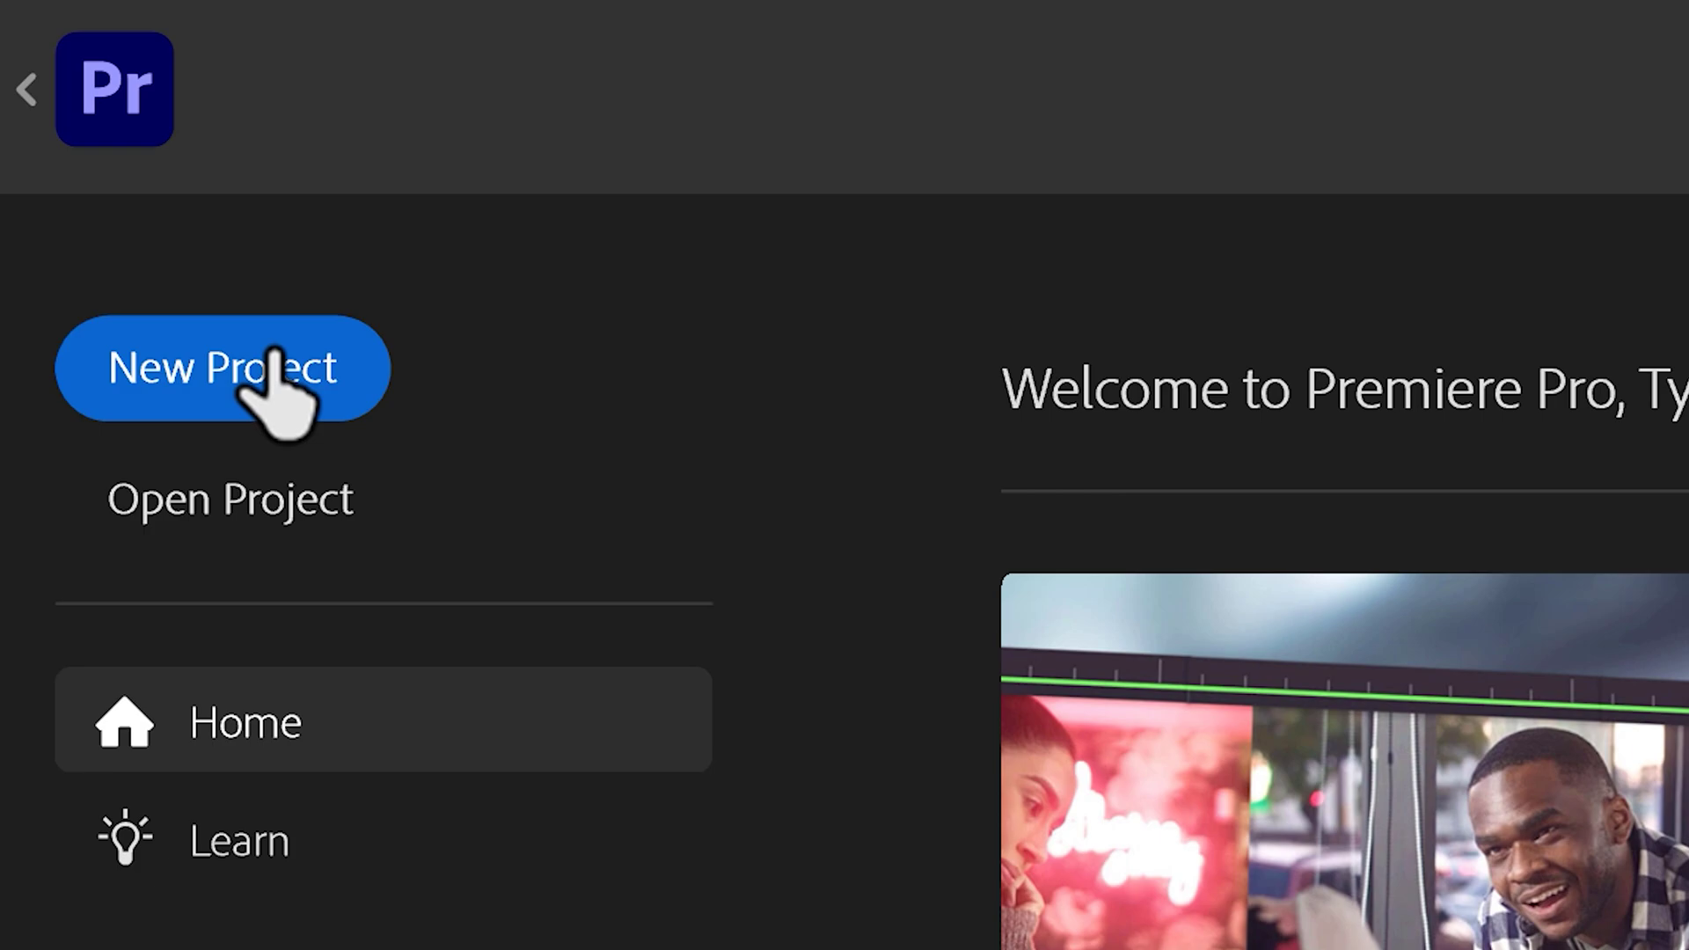
{"action": "left_click", "coordinate": [272, 361]}
{"action": "left_click", "coordinate": [675, 128]}
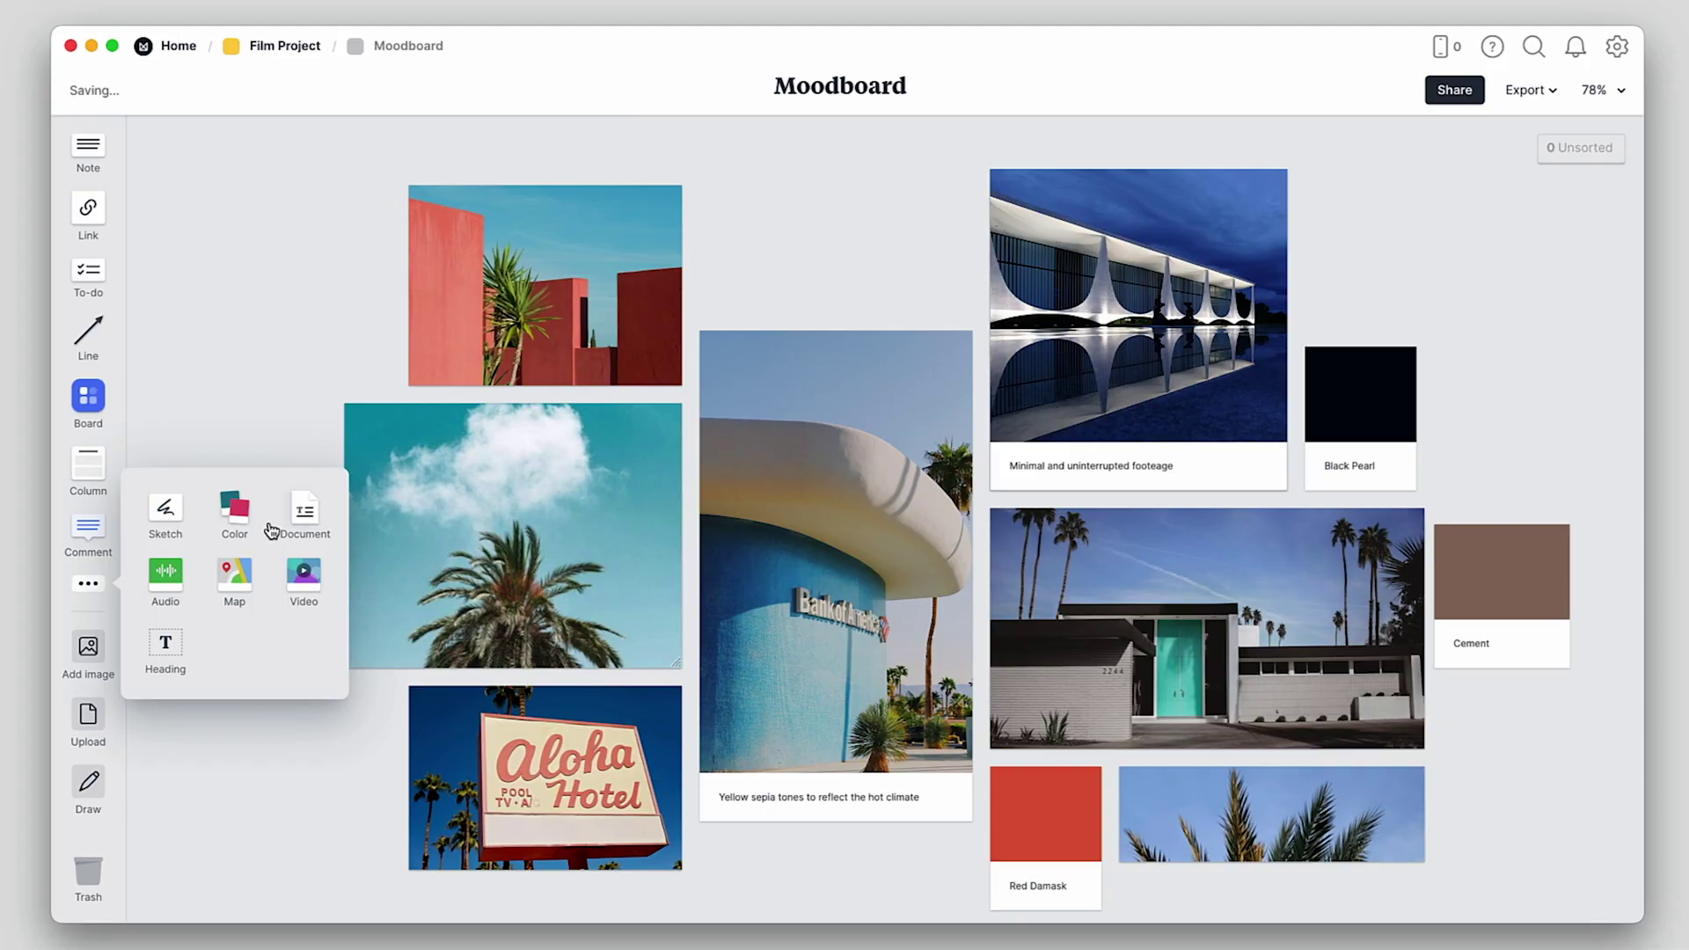
Add a colour swatch below Cement, sampled from the teal door.
{"action": "left_click_drag", "start_coordinate": [239, 508], "coordinate": [1461, 709]}
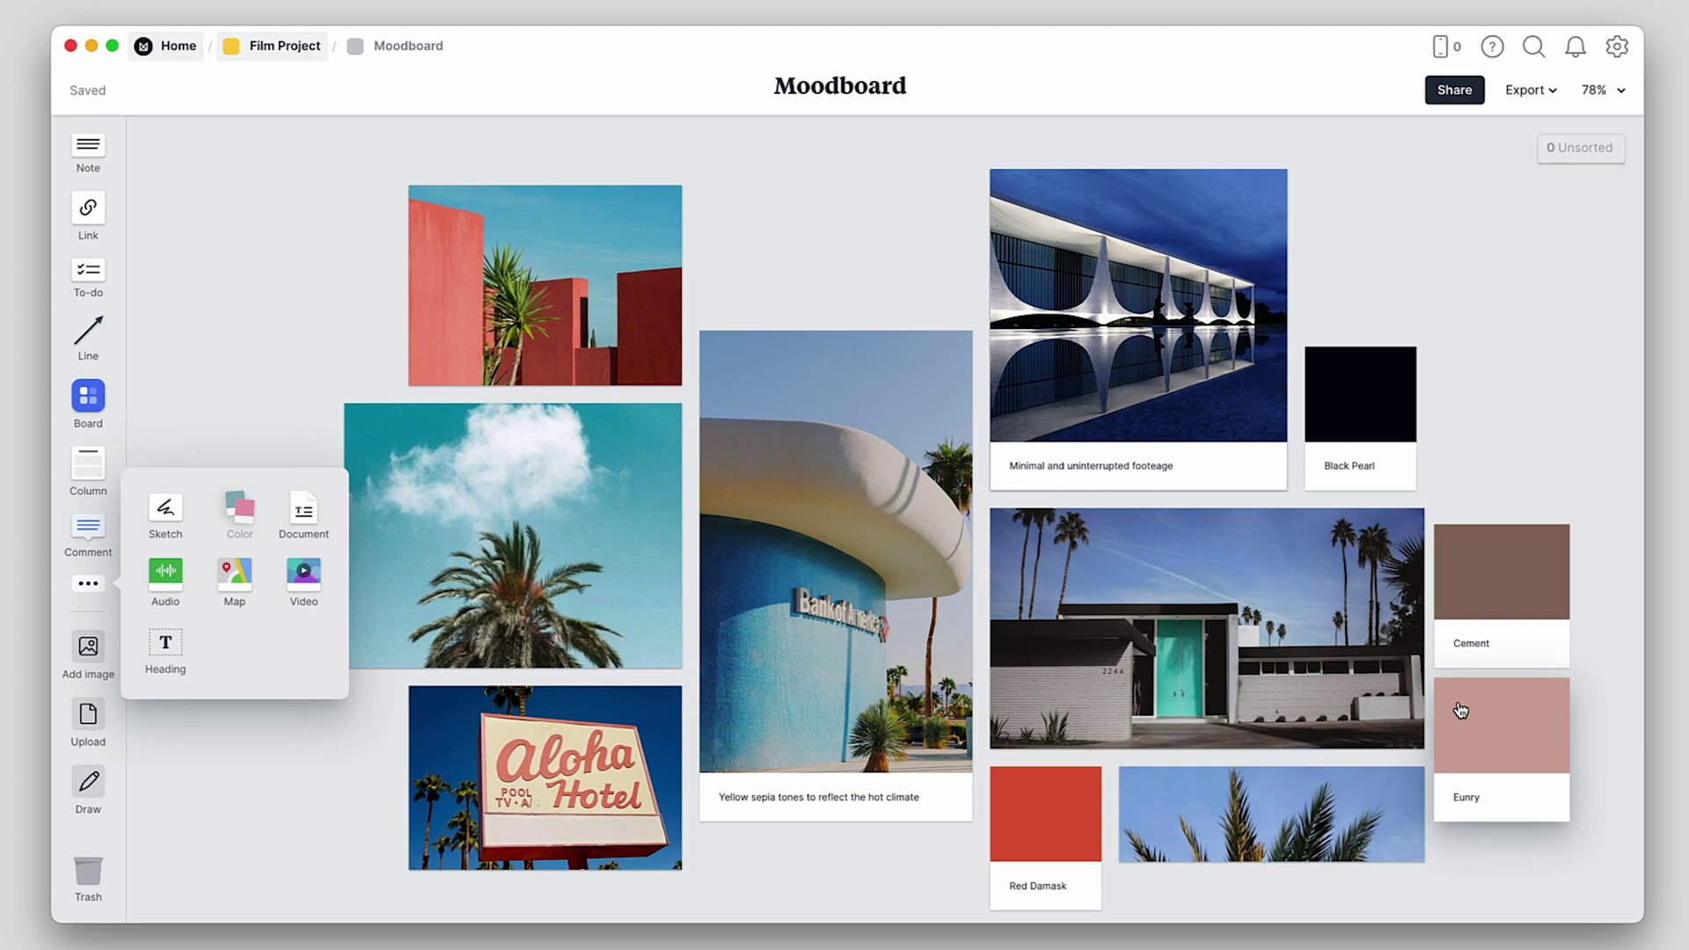
{"action": "scroll", "coordinate": [1461, 709], "scroll_direction": "up", "scroll_amount": 5}
{"action": "left_click", "coordinate": [88, 176]}
{"action": "left_click", "coordinate": [94, 360]}
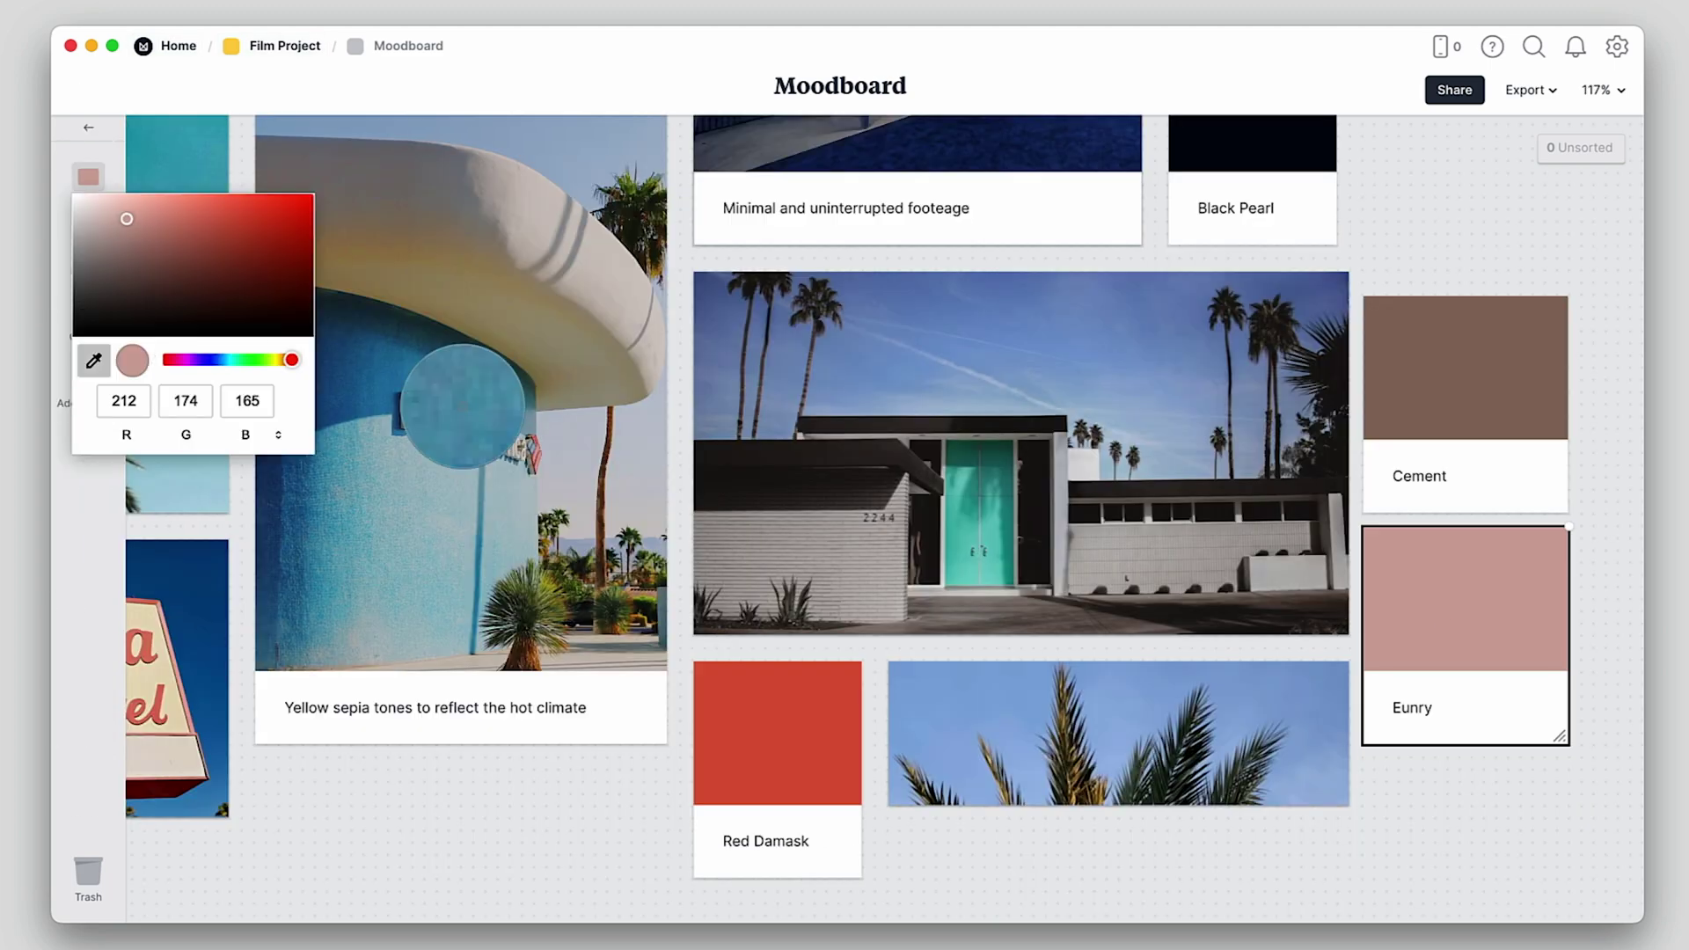
{"action": "left_click", "coordinate": [955, 533]}
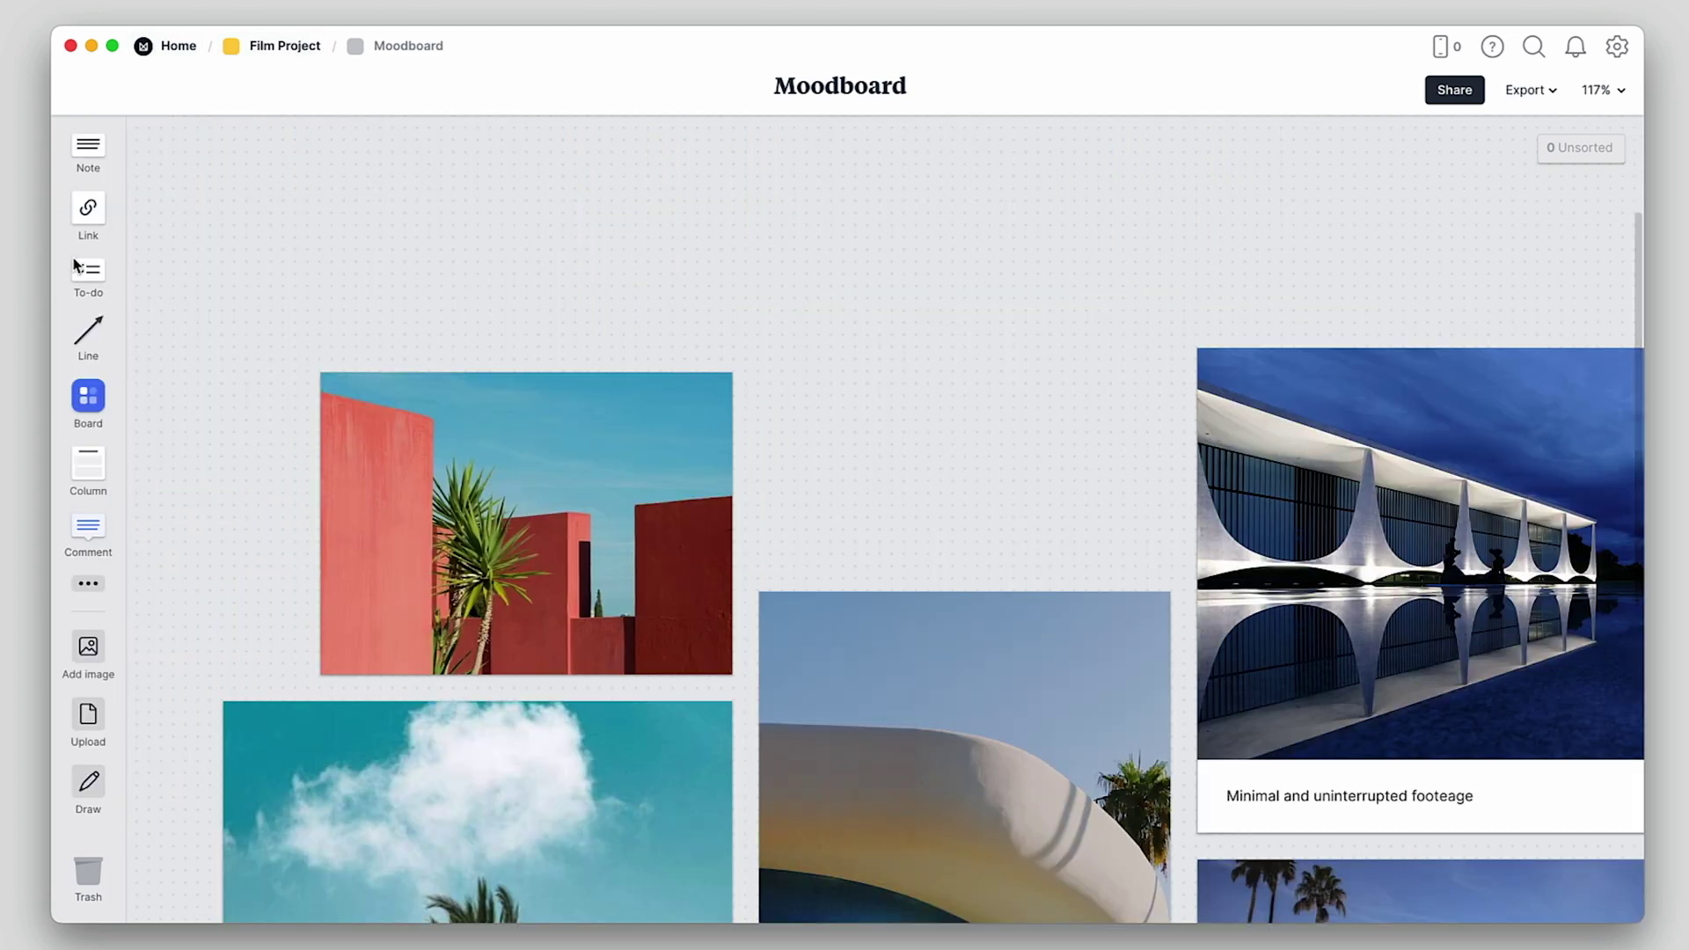
Add a link card with the pasted YouTube URL and connect it to the cloud image.
{"action": "left_click_drag", "start_coordinate": [88, 208], "coordinate": [781, 230]}
{"action": "type", "text": "https://www.youtube.com/watch?v=lkO"}
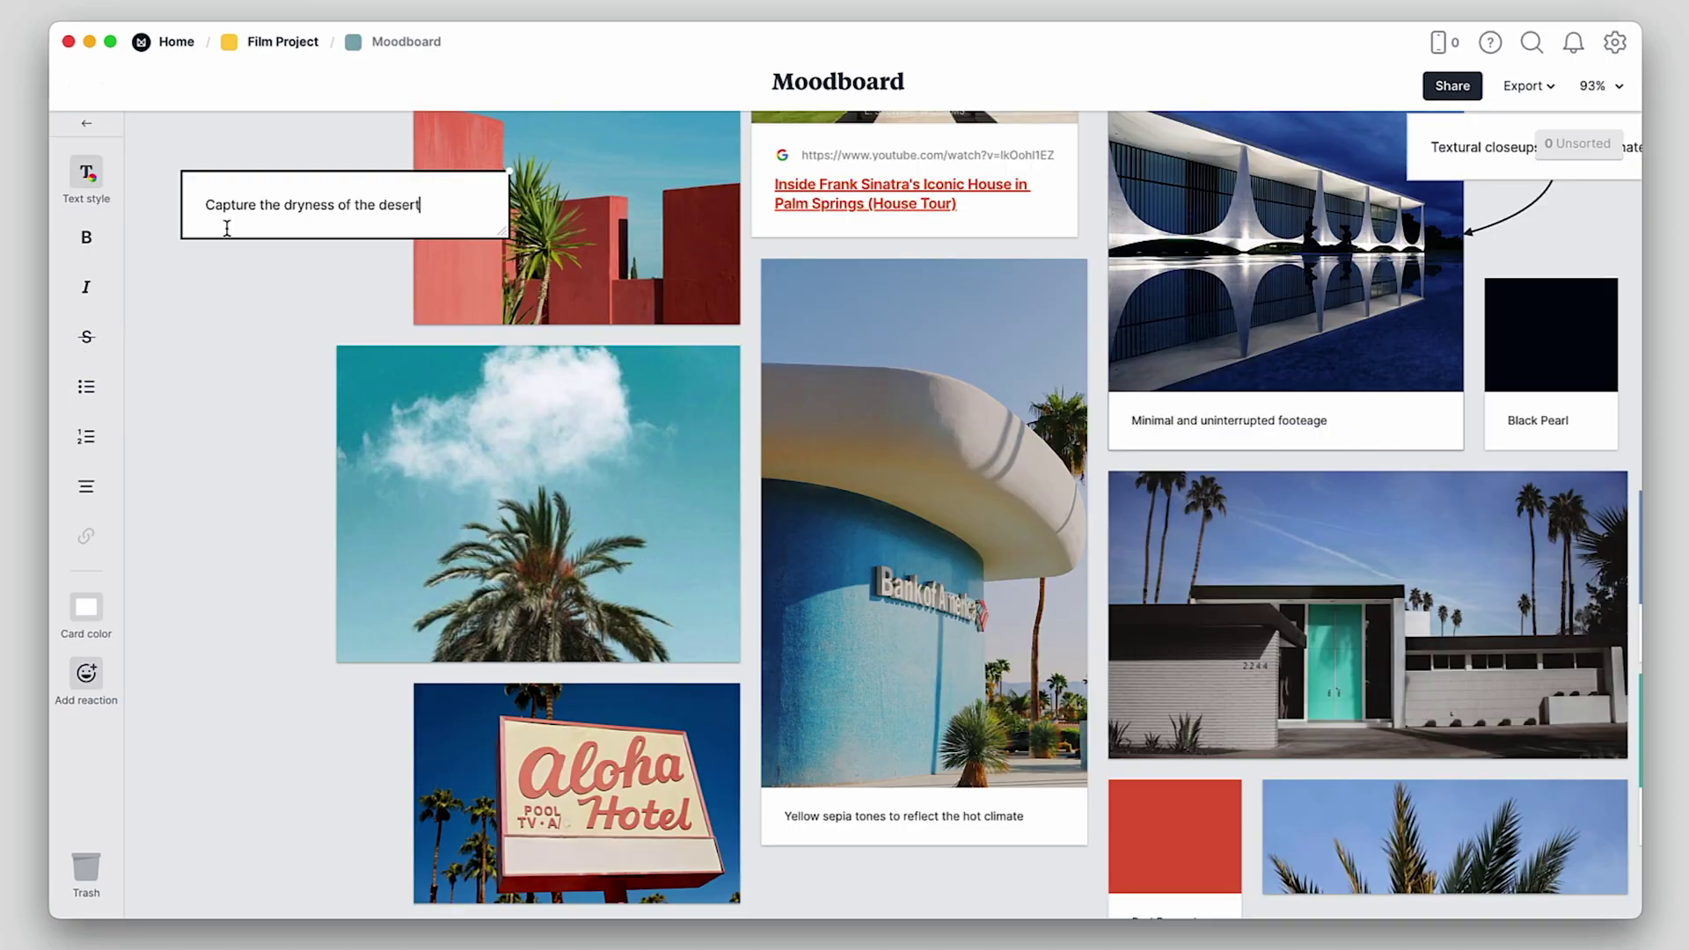
{"action": "left_click_drag", "start_coordinate": [227, 229], "coordinate": [388, 384]}
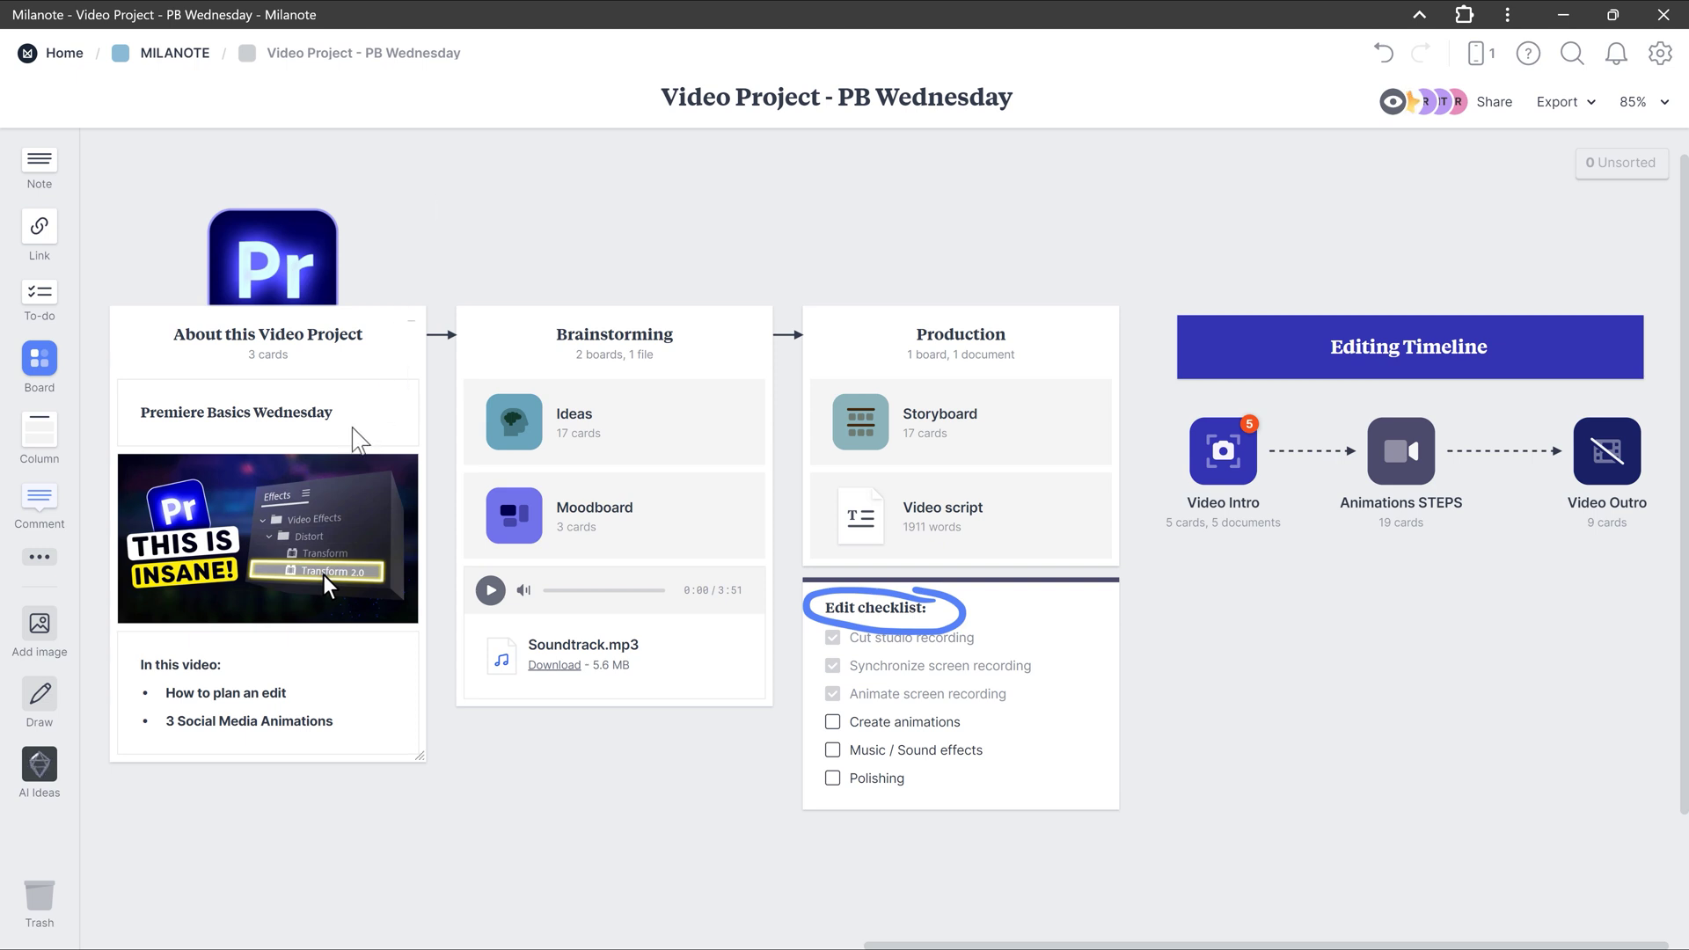
Move the thumbnail card between the title and 'In this video', and nudge the Brainstorming column.
{"action": "left_click_drag", "start_coordinate": [323, 504], "coordinate": [290, 479]}
{"action": "mouse_move", "coordinate": [299, 565]}
{"action": "left_mouse_down"}
{"action": "mouse_move", "coordinate": [332, 584]}
{"action": "mouse_move", "coordinate": [324, 574]}
{"action": "left_mouse_up"}
{"action": "mouse_move", "coordinate": [704, 336]}
{"action": "left_mouse_down"}
{"action": "mouse_move", "coordinate": [709, 320]}
{"action": "mouse_move", "coordinate": [804, 331]}
{"action": "mouse_move", "coordinate": [709, 324]}
{"action": "left_mouse_up"}
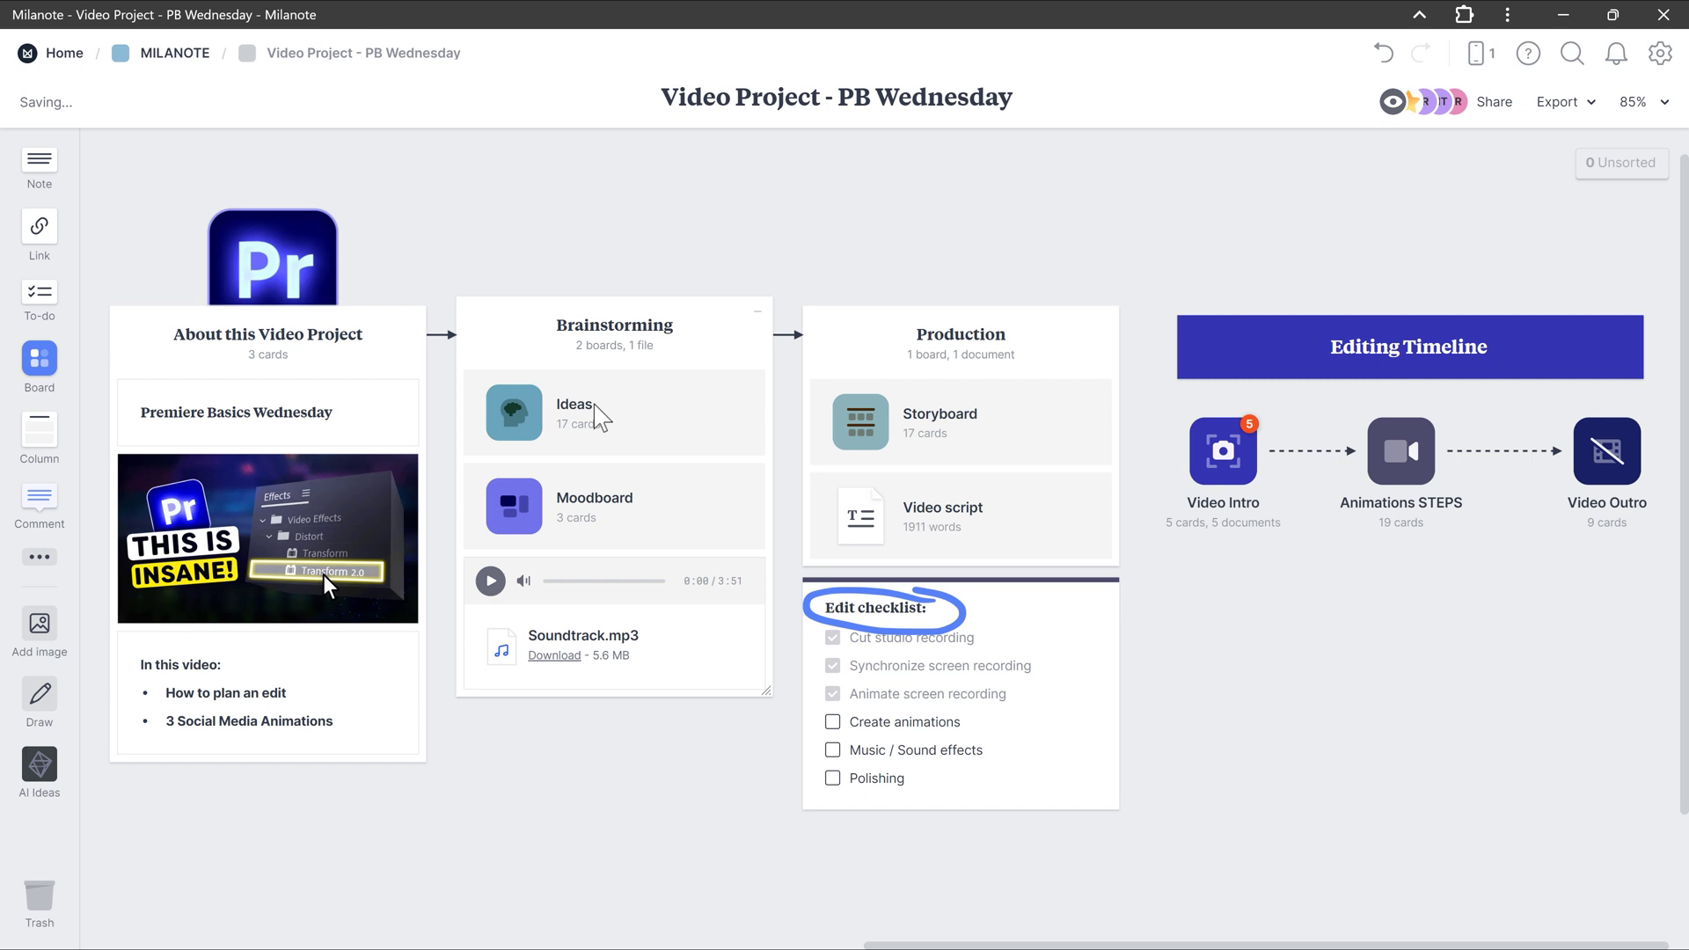
Select the Ideas and Moodboard cards, then play Soundtrack.mp3.
{"action": "left_click", "coordinate": [539, 430]}
{"action": "left_click", "coordinate": [533, 519]}
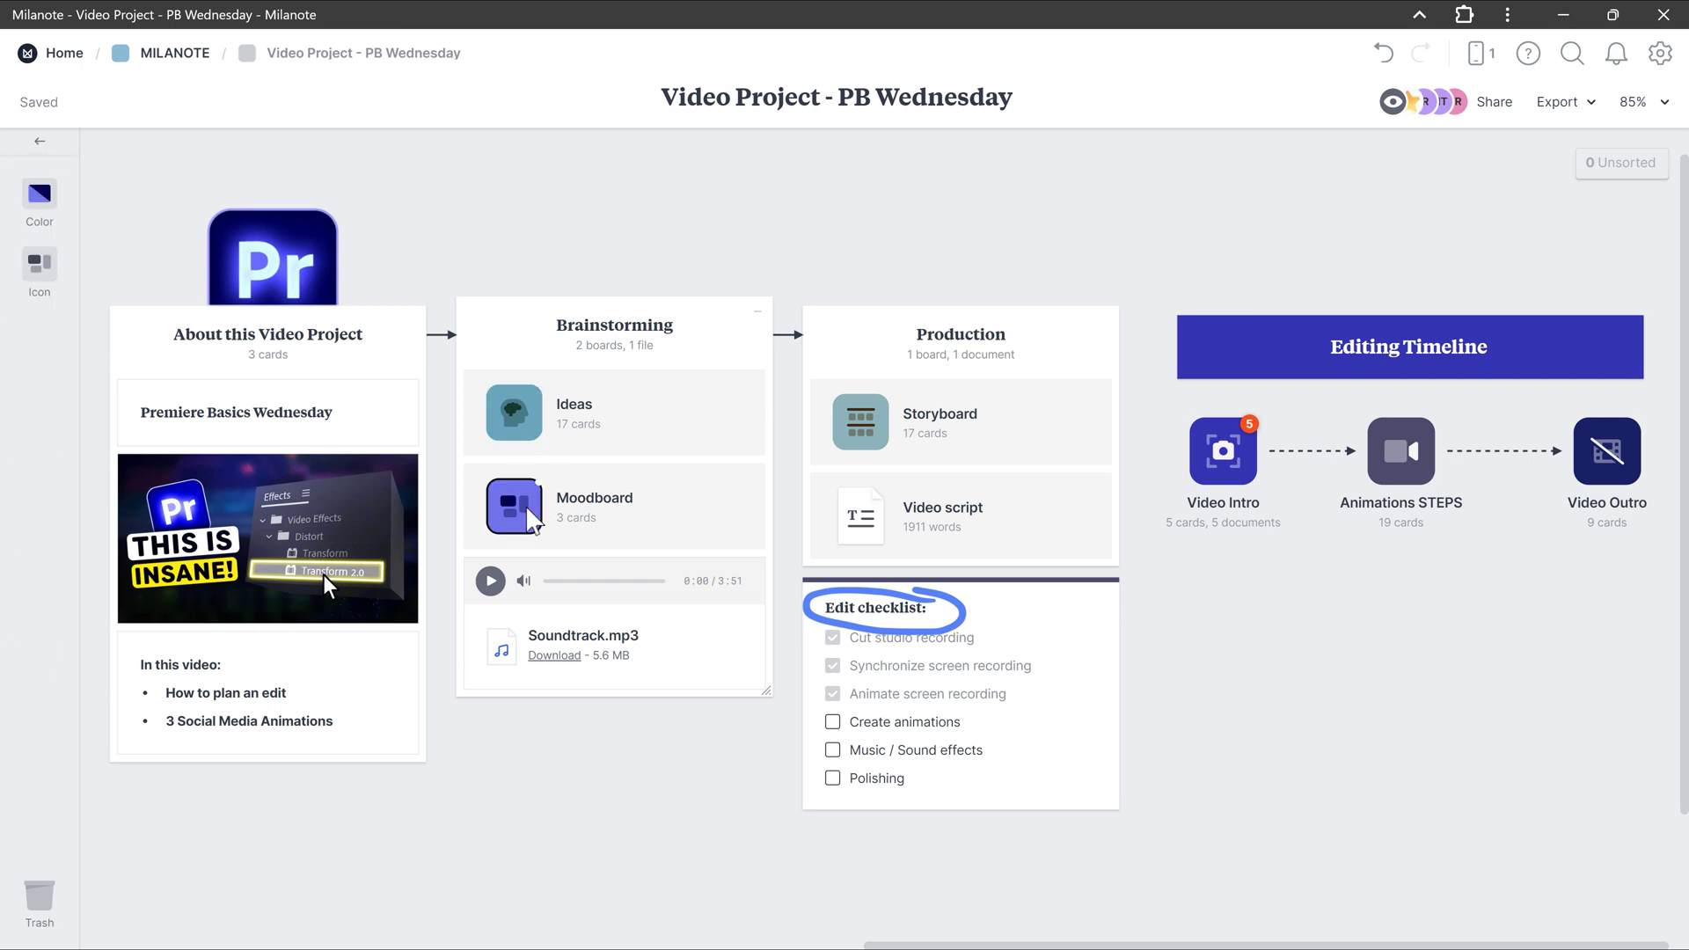
{"action": "left_click", "coordinate": [490, 583]}
Pause the soundtrack, select Storyboard, and open then close the Video script document.
{"action": "left_click", "coordinate": [489, 583]}
{"action": "left_click", "coordinate": [872, 443]}
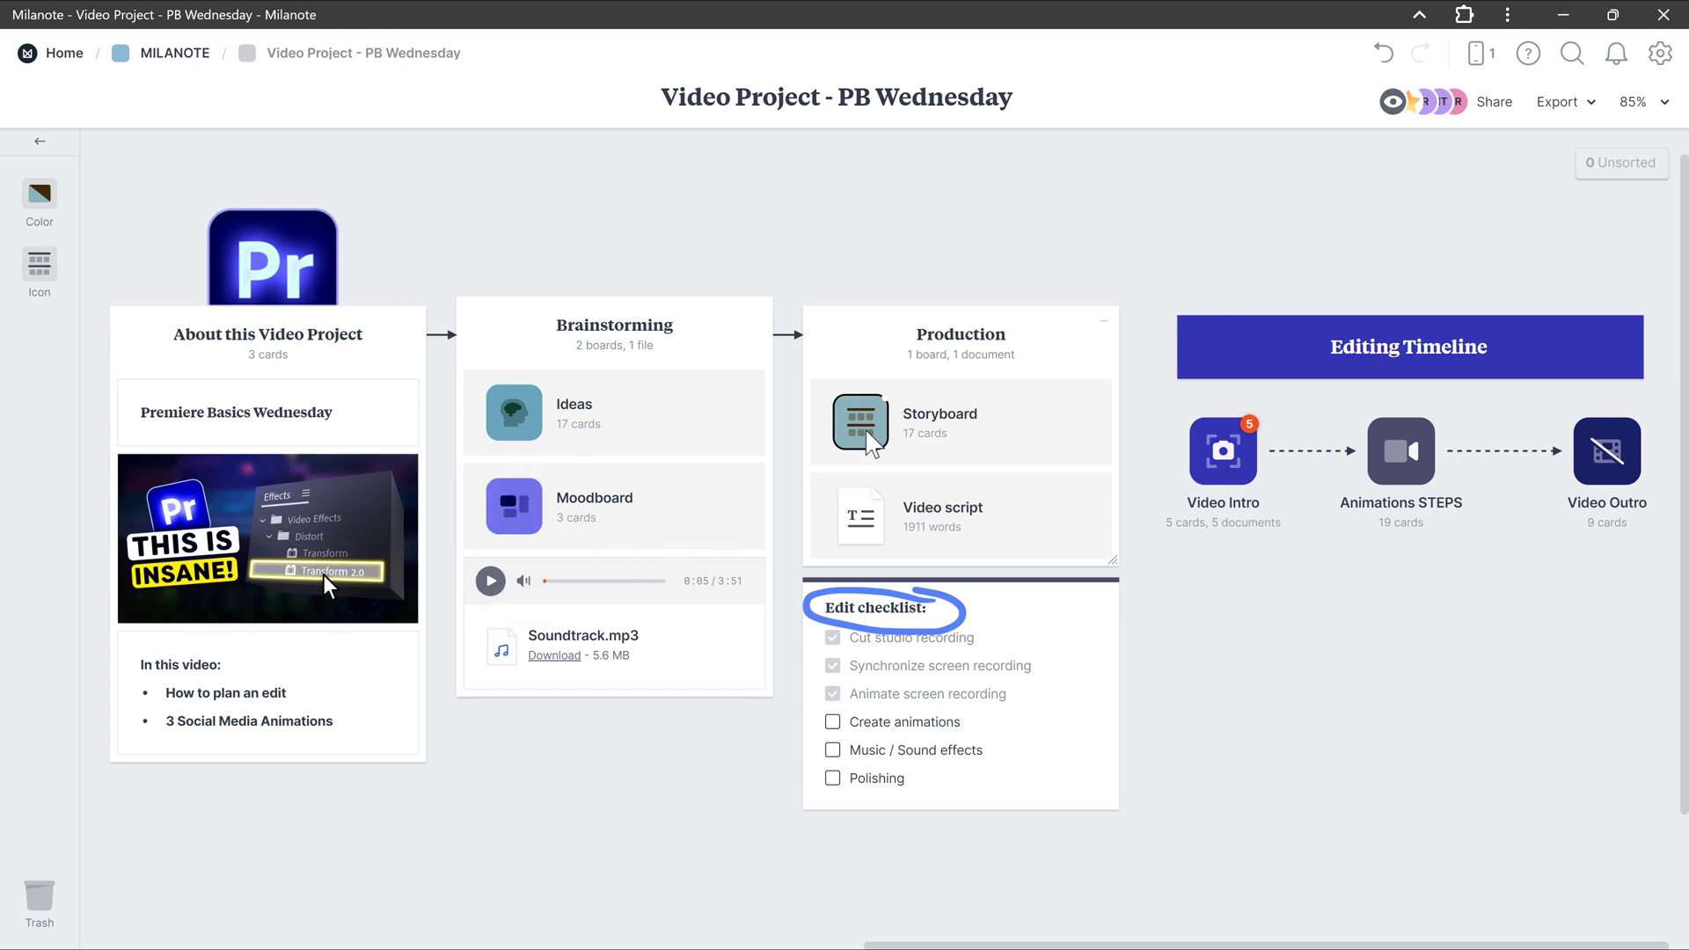
{"action": "double_click", "coordinate": [871, 528]}
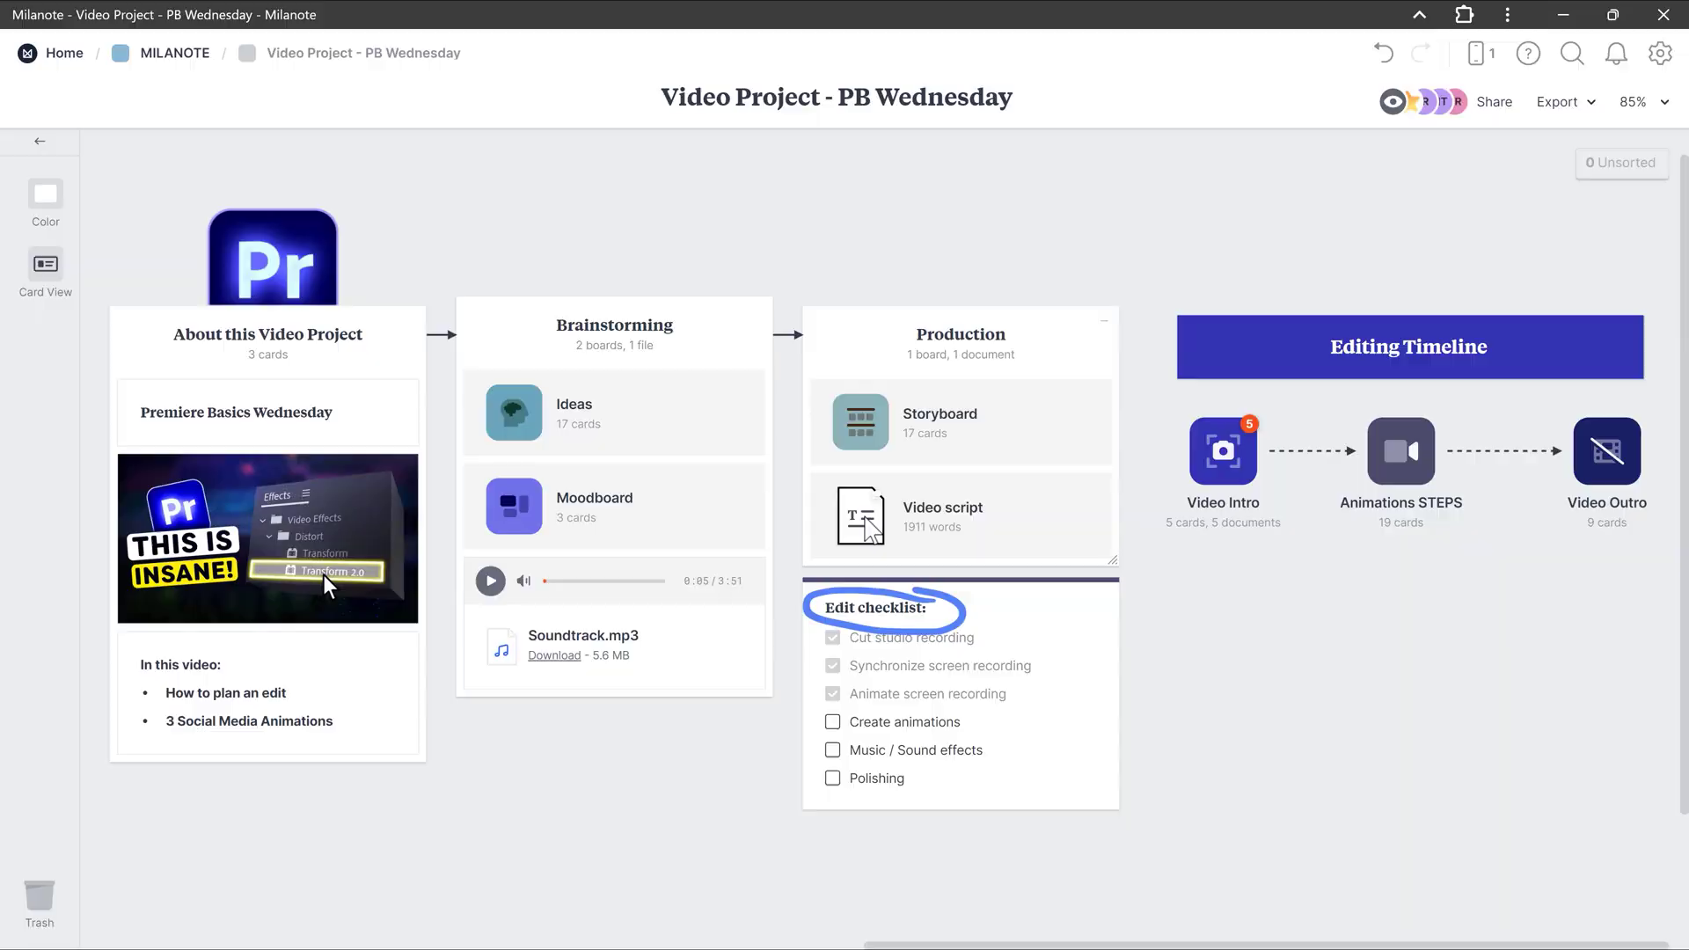
{"action": "key", "text": "Escape"}
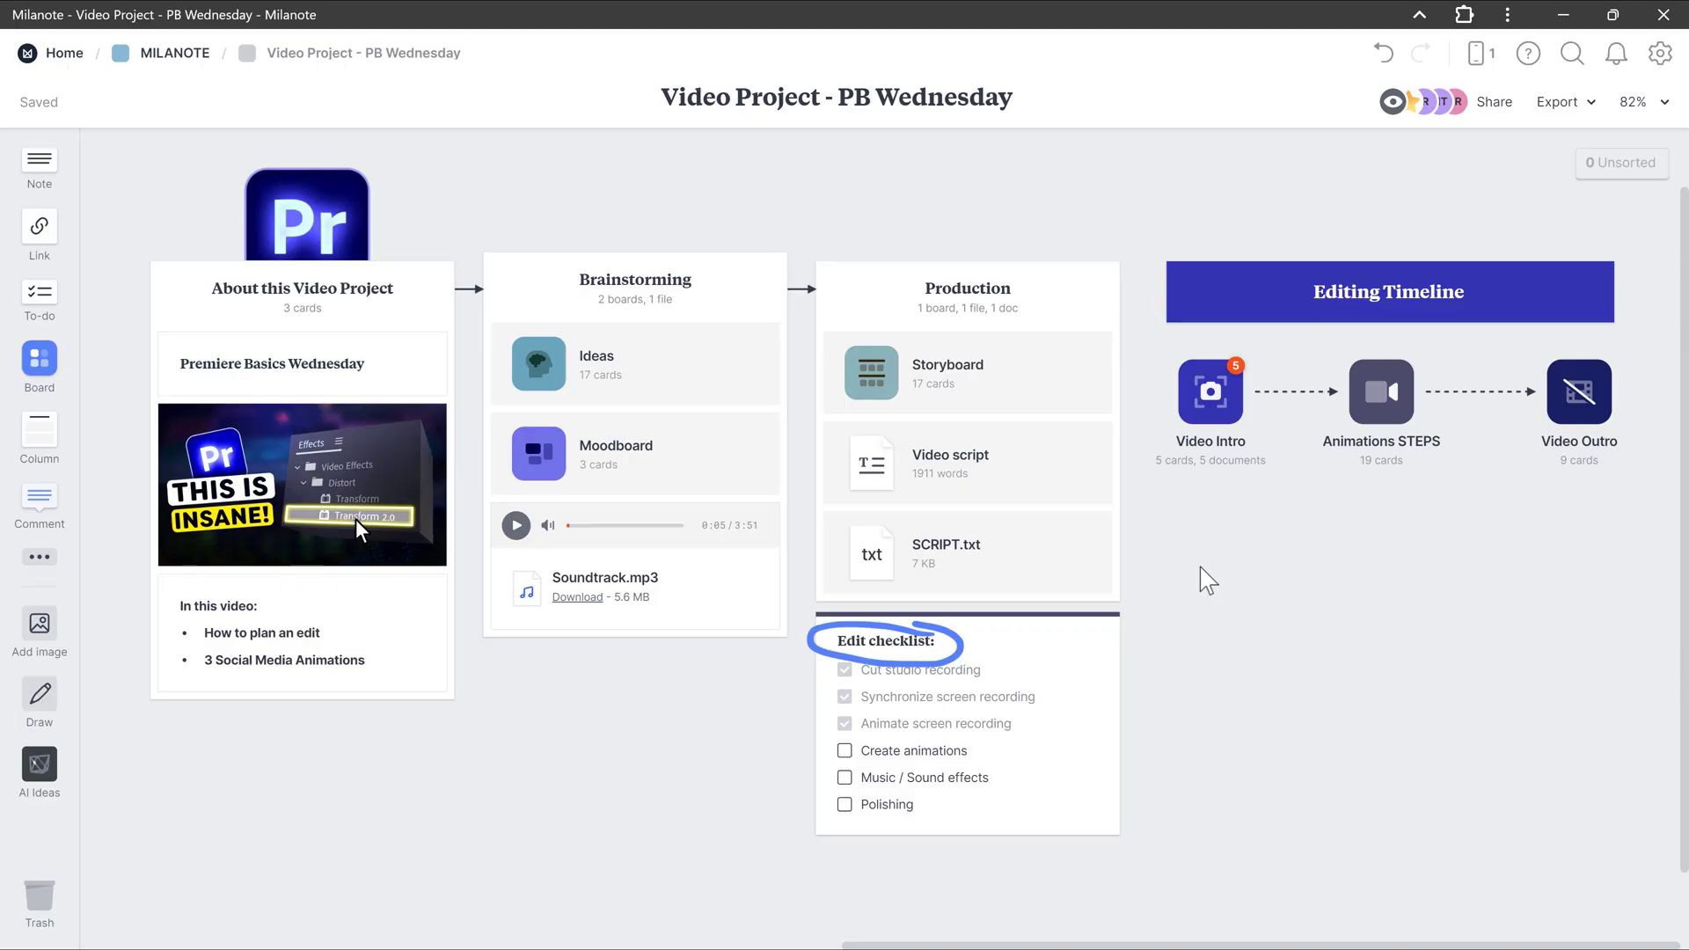
Paste the copied video and place it below the Editing Timeline boards.
{"action": "key", "text": "ctrl+v"}
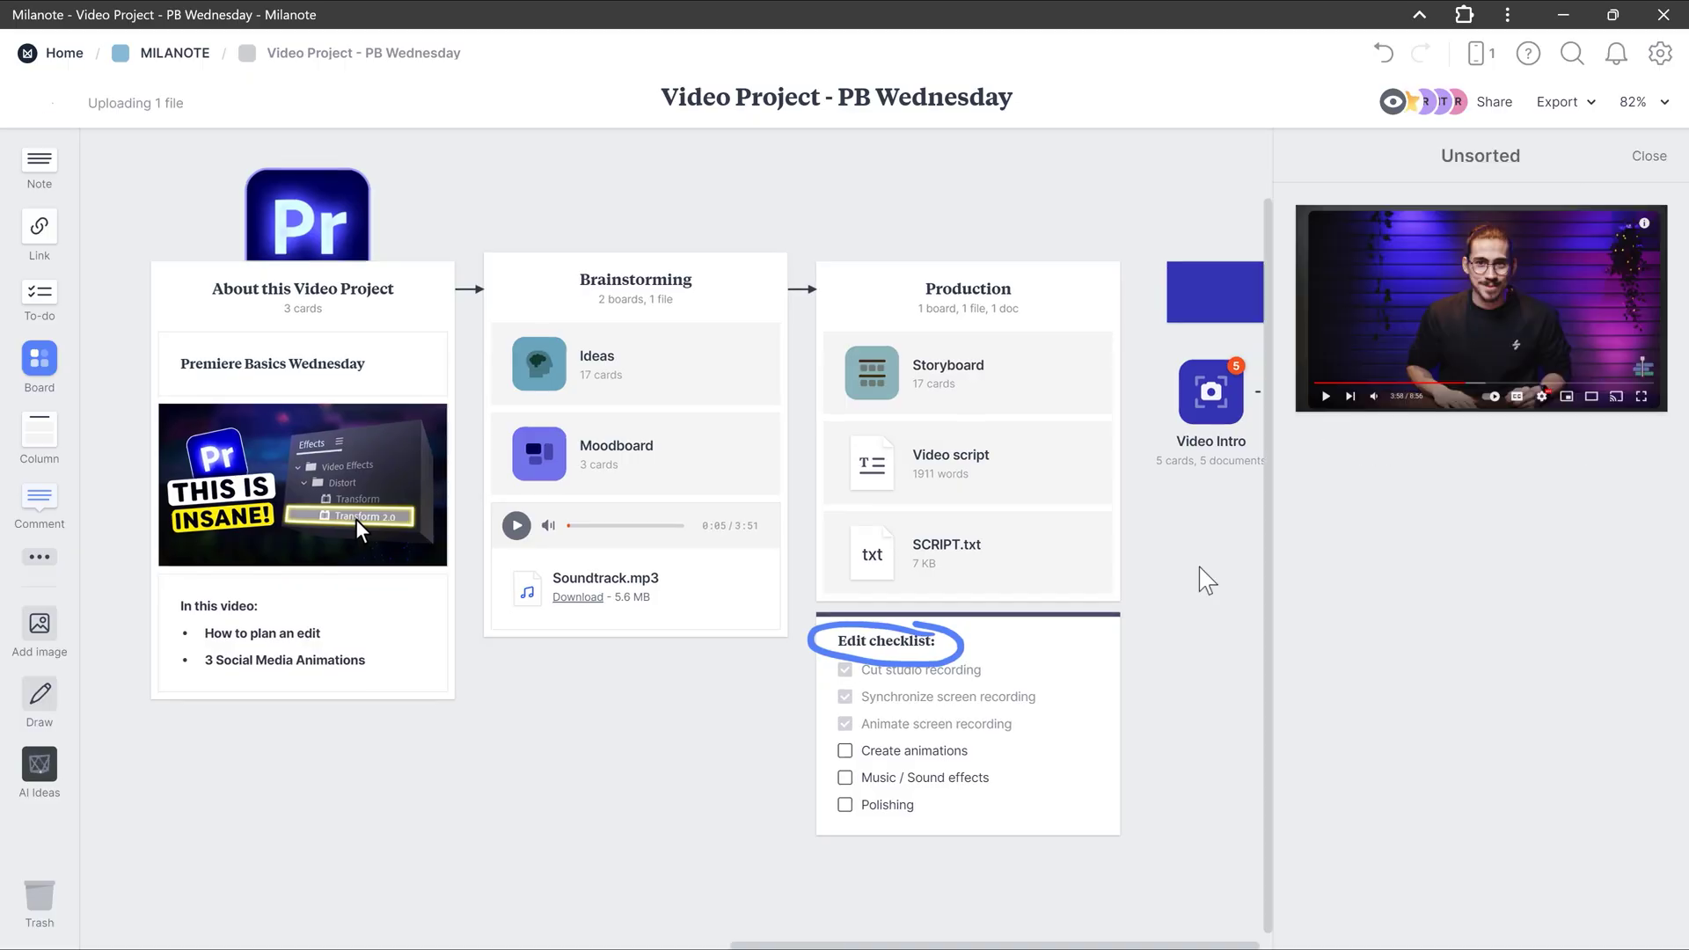
{"action": "left_click_drag", "start_coordinate": [1377, 374], "coordinate": [1161, 510]}
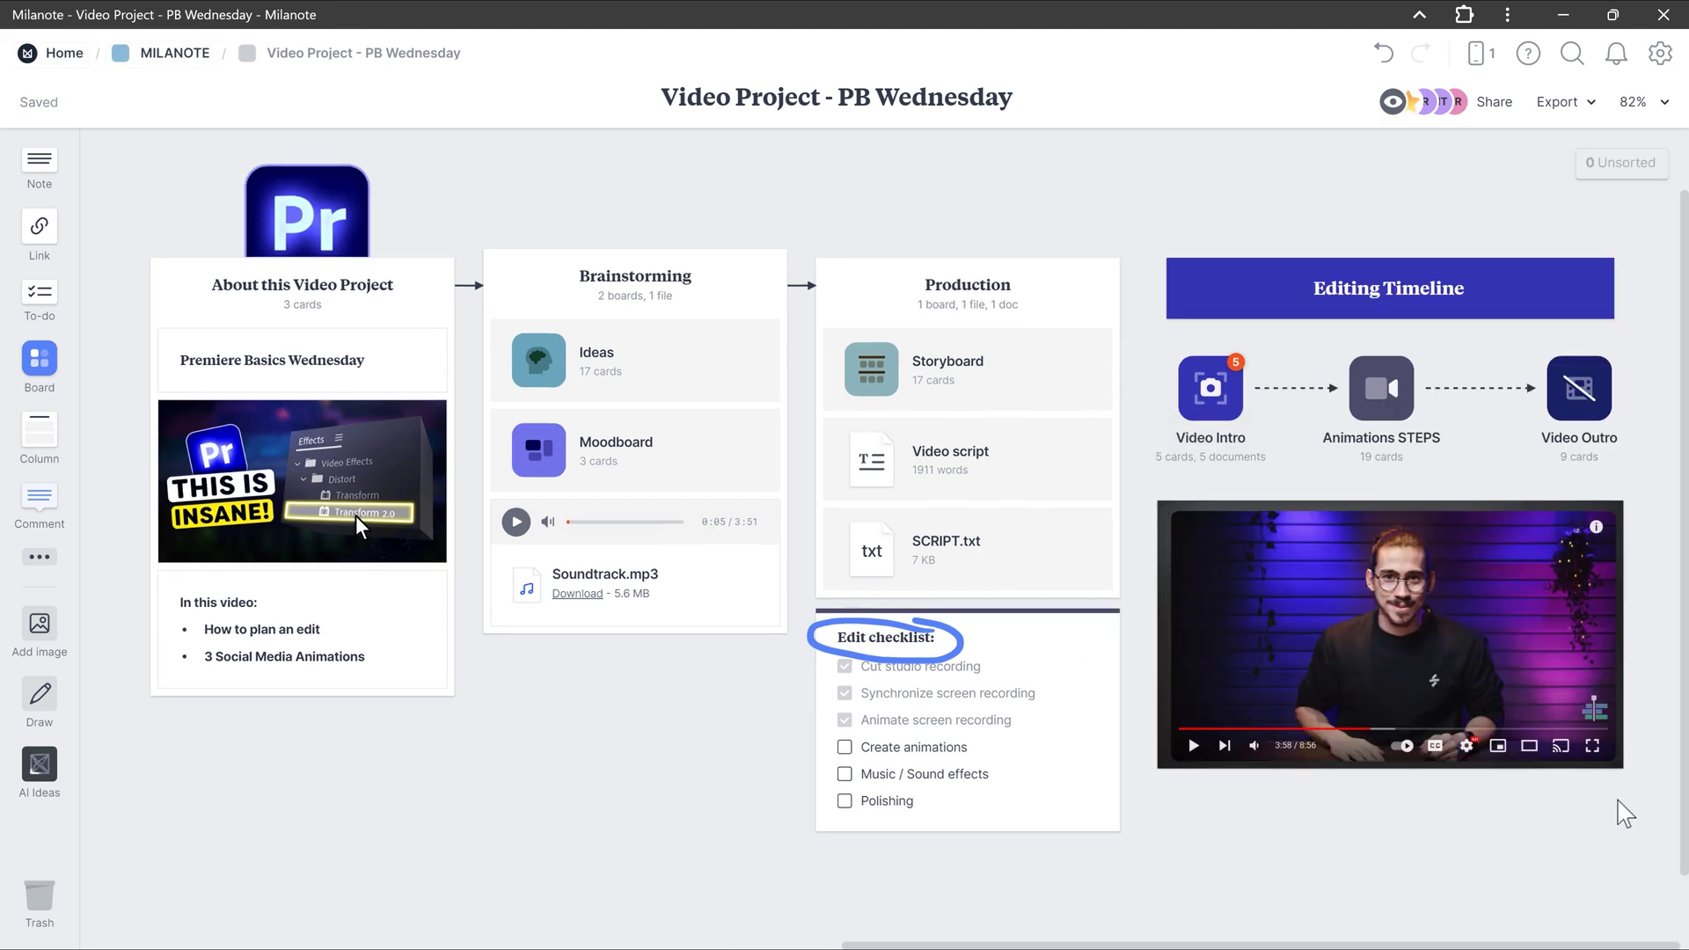
{"action": "scroll", "coordinate": [1626, 814], "scroll_direction": "up", "scroll_amount": 2}
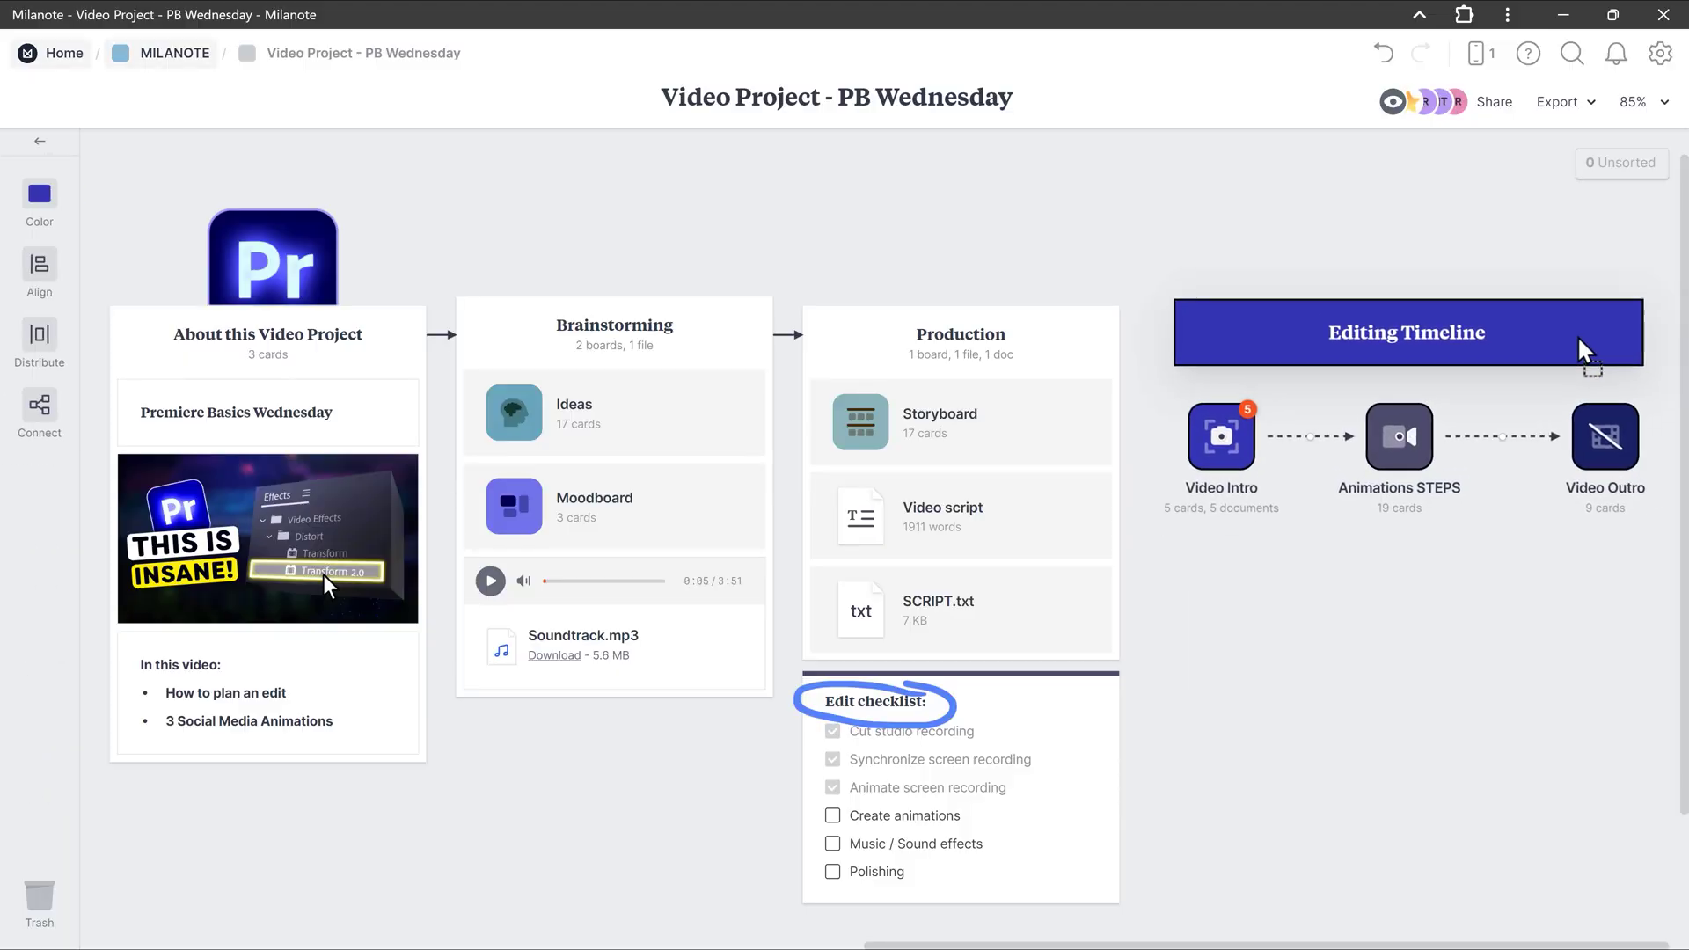
Nudge the Editing Timeline group slightly and open the Video Intro board.
{"action": "mouse_move", "coordinate": [1584, 350]}
{"action": "left_mouse_down"}
{"action": "mouse_move", "coordinate": [1602, 346]}
{"action": "mouse_move", "coordinate": [1576, 353]}
{"action": "left_mouse_up"}
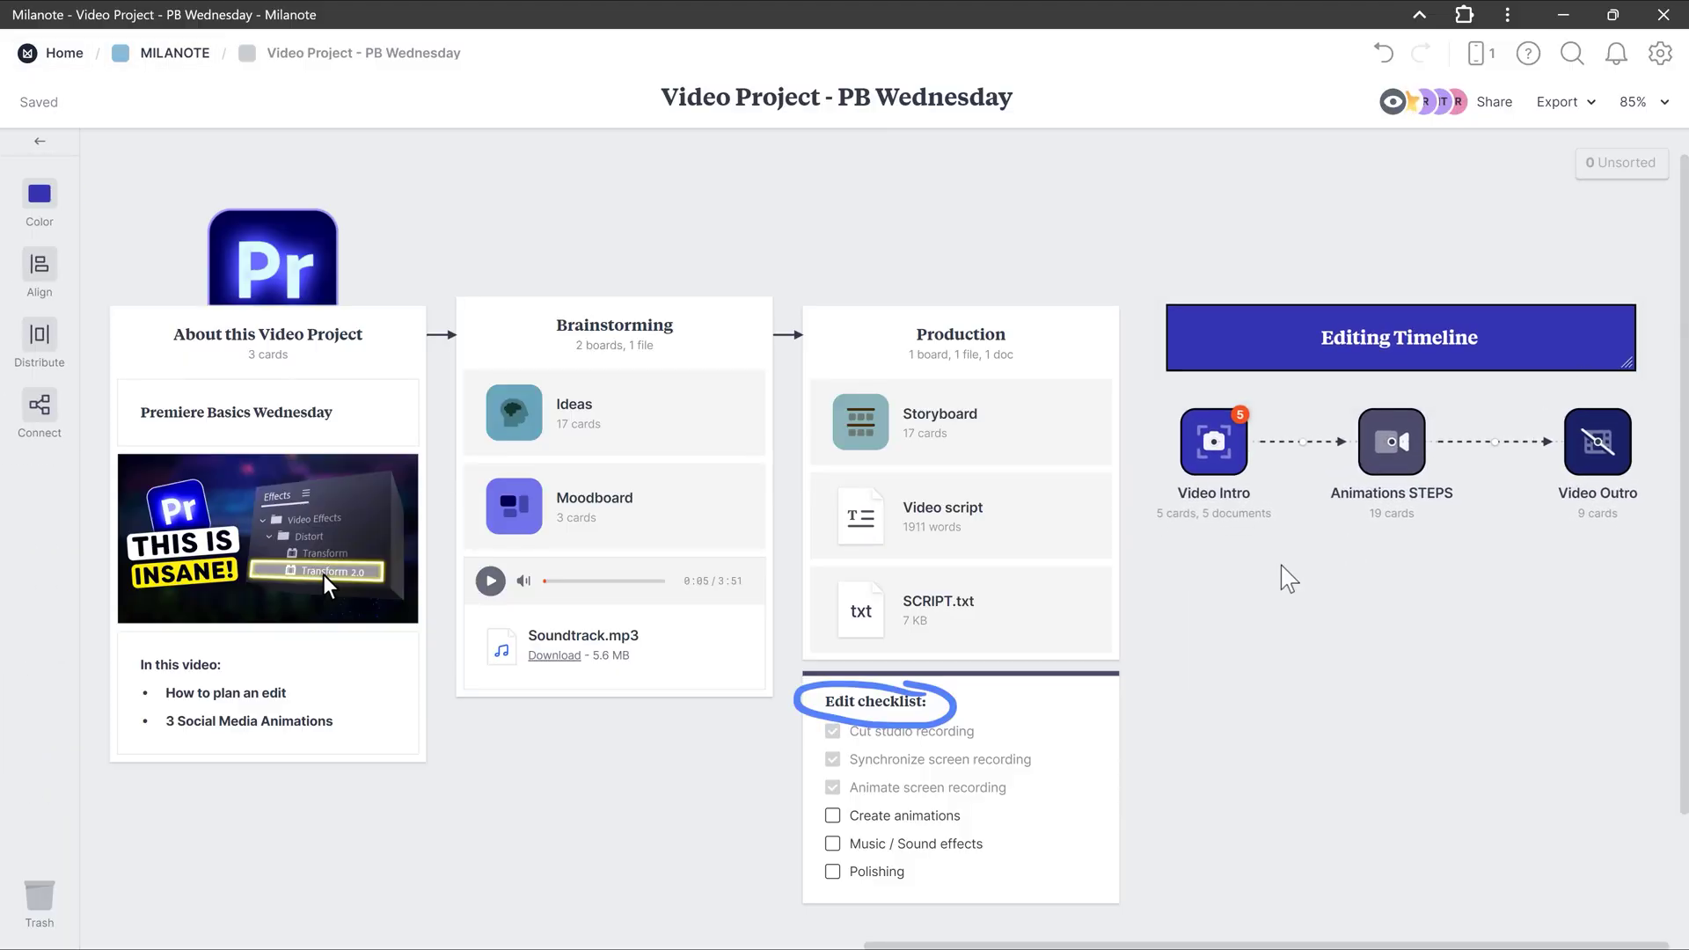
{"action": "left_click", "coordinate": [1289, 579]}
{"action": "left_click", "coordinate": [1213, 440]}
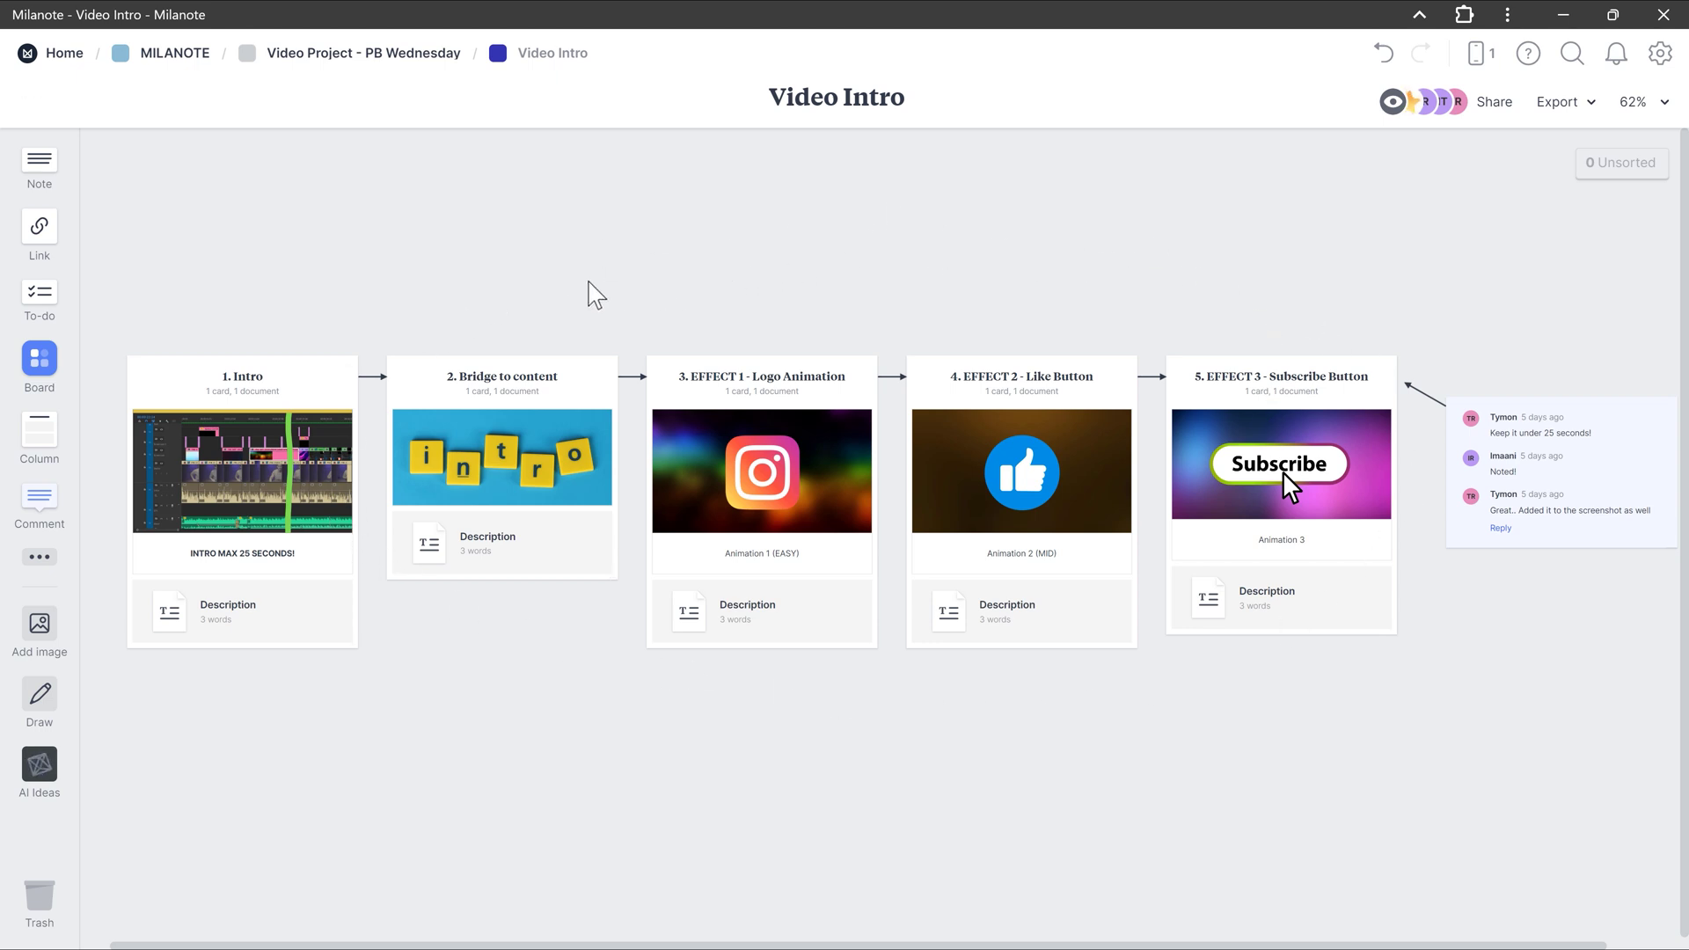
Add a new board inside Video Intro and apply the Storyboard template to it.
{"action": "left_click_drag", "start_coordinate": [44, 365], "coordinate": [483, 250]}
{"action": "left_click", "coordinate": [483, 249]}
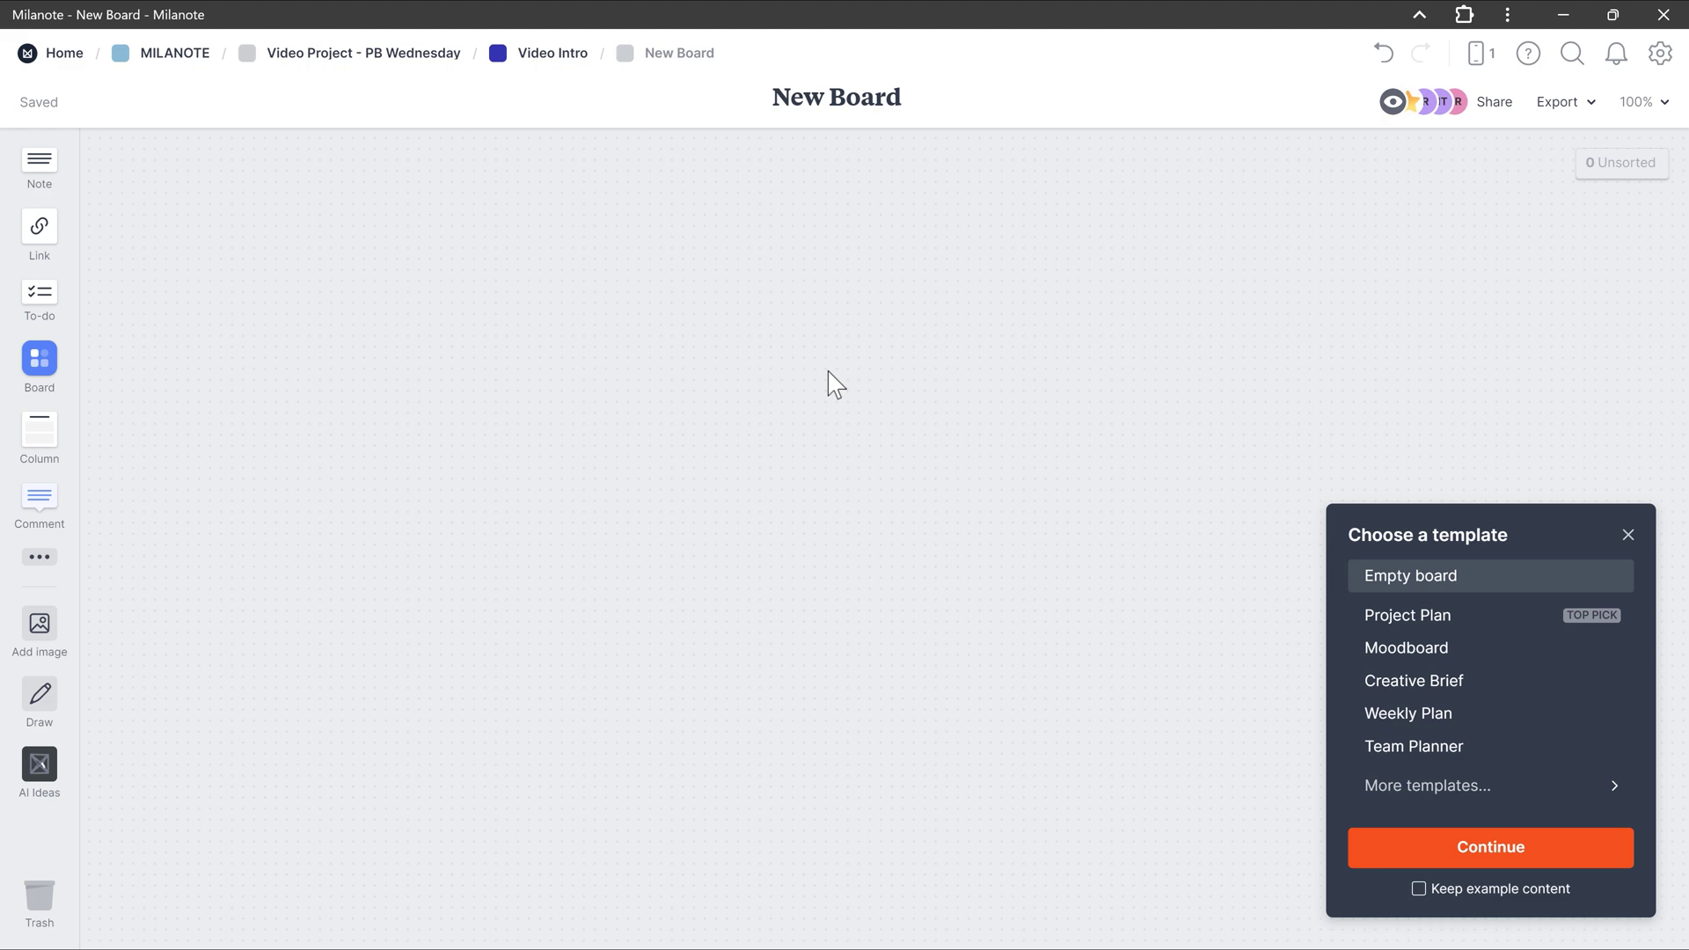
{"action": "left_click", "coordinate": [1399, 787]}
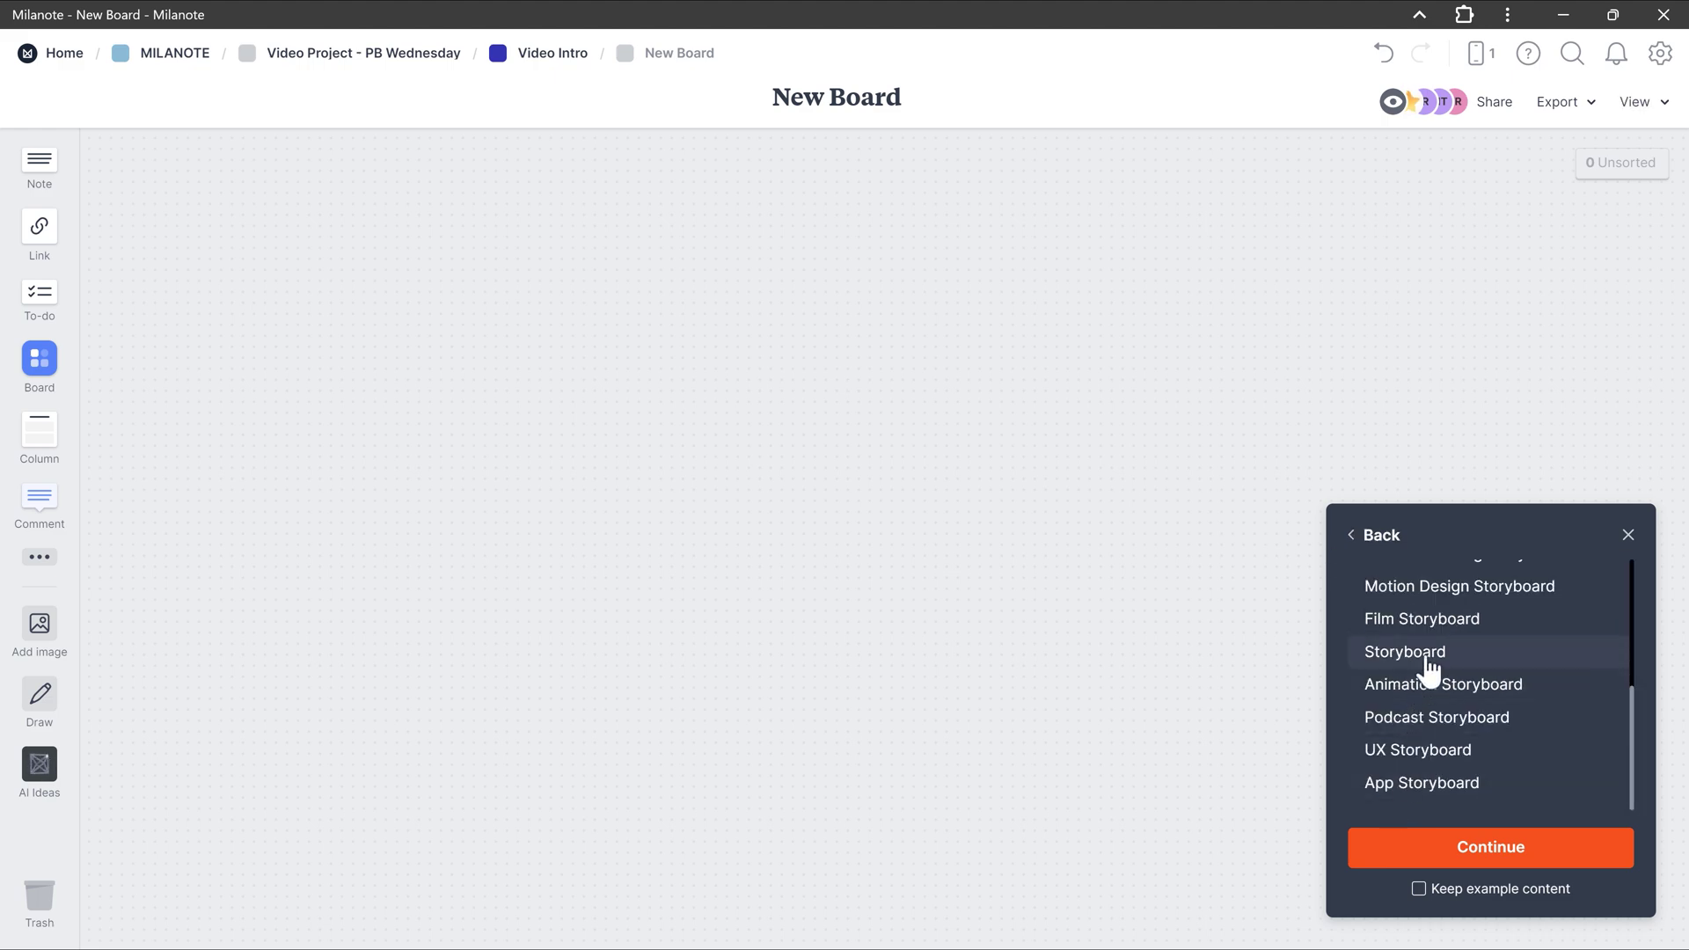
{"action": "left_click", "coordinate": [1383, 652]}
{"action": "left_click", "coordinate": [1437, 854]}
{"action": "scroll", "coordinate": [1332, 769], "scroll_direction": "right", "scroll_amount": 5}
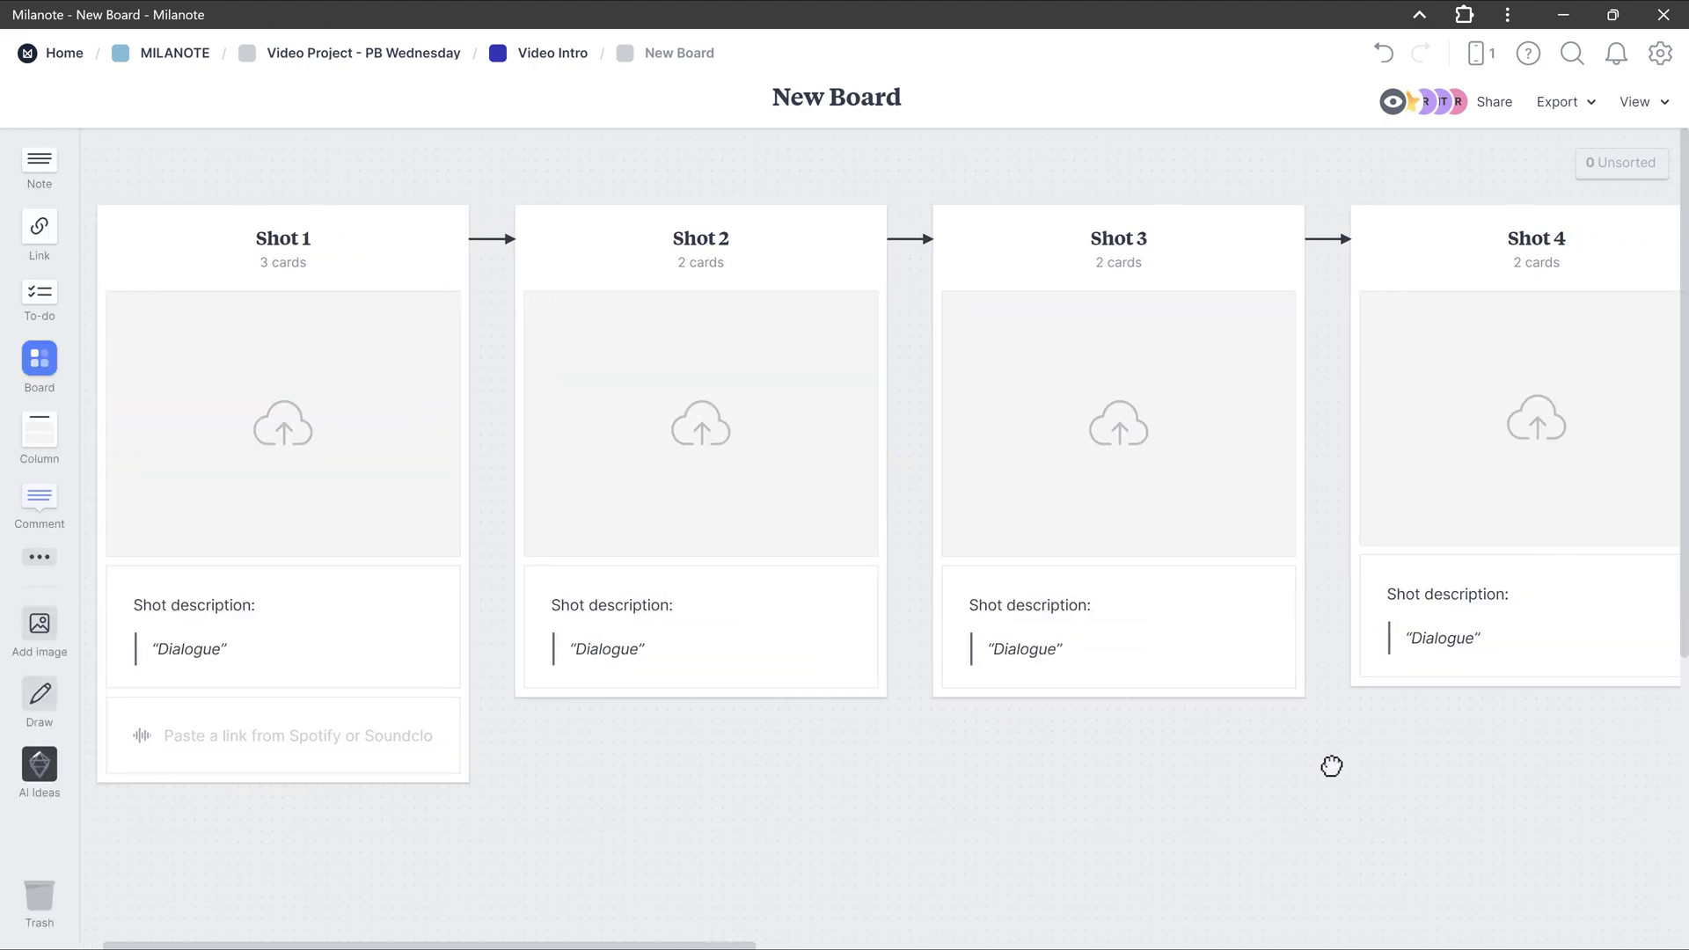
{"action": "scroll", "coordinate": [1132, 766], "scroll_direction": "right", "scroll_amount": 4}
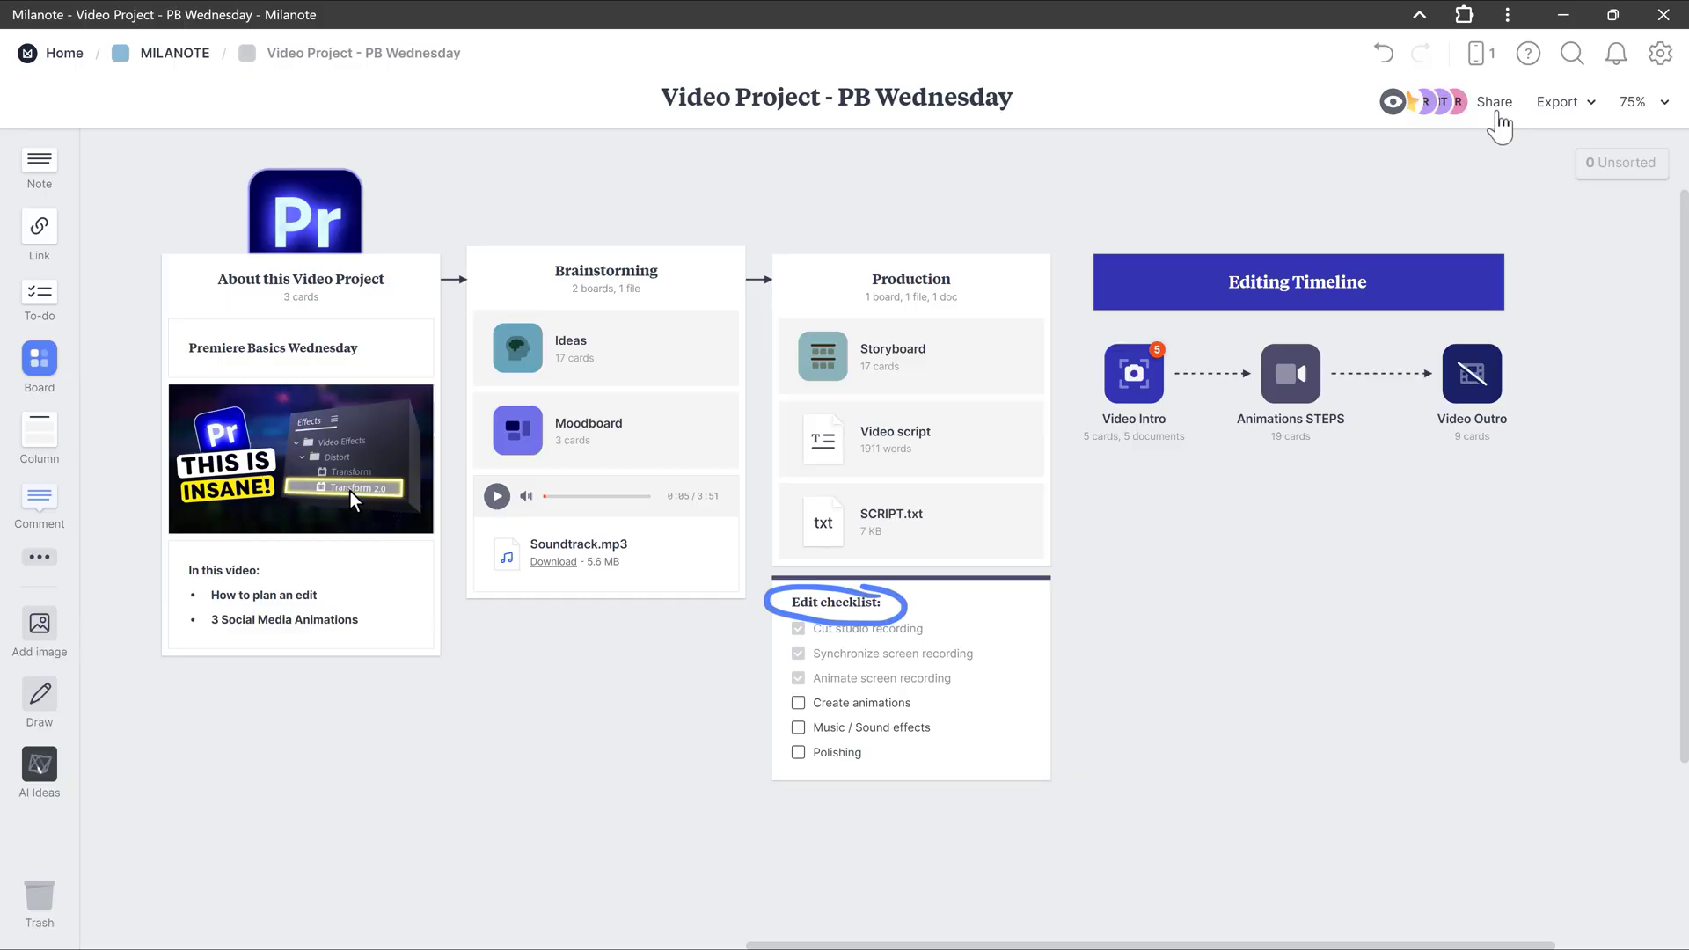
Check the board's sharing options, then open the Animations STEPS board.
{"action": "left_click", "coordinate": [1496, 104]}
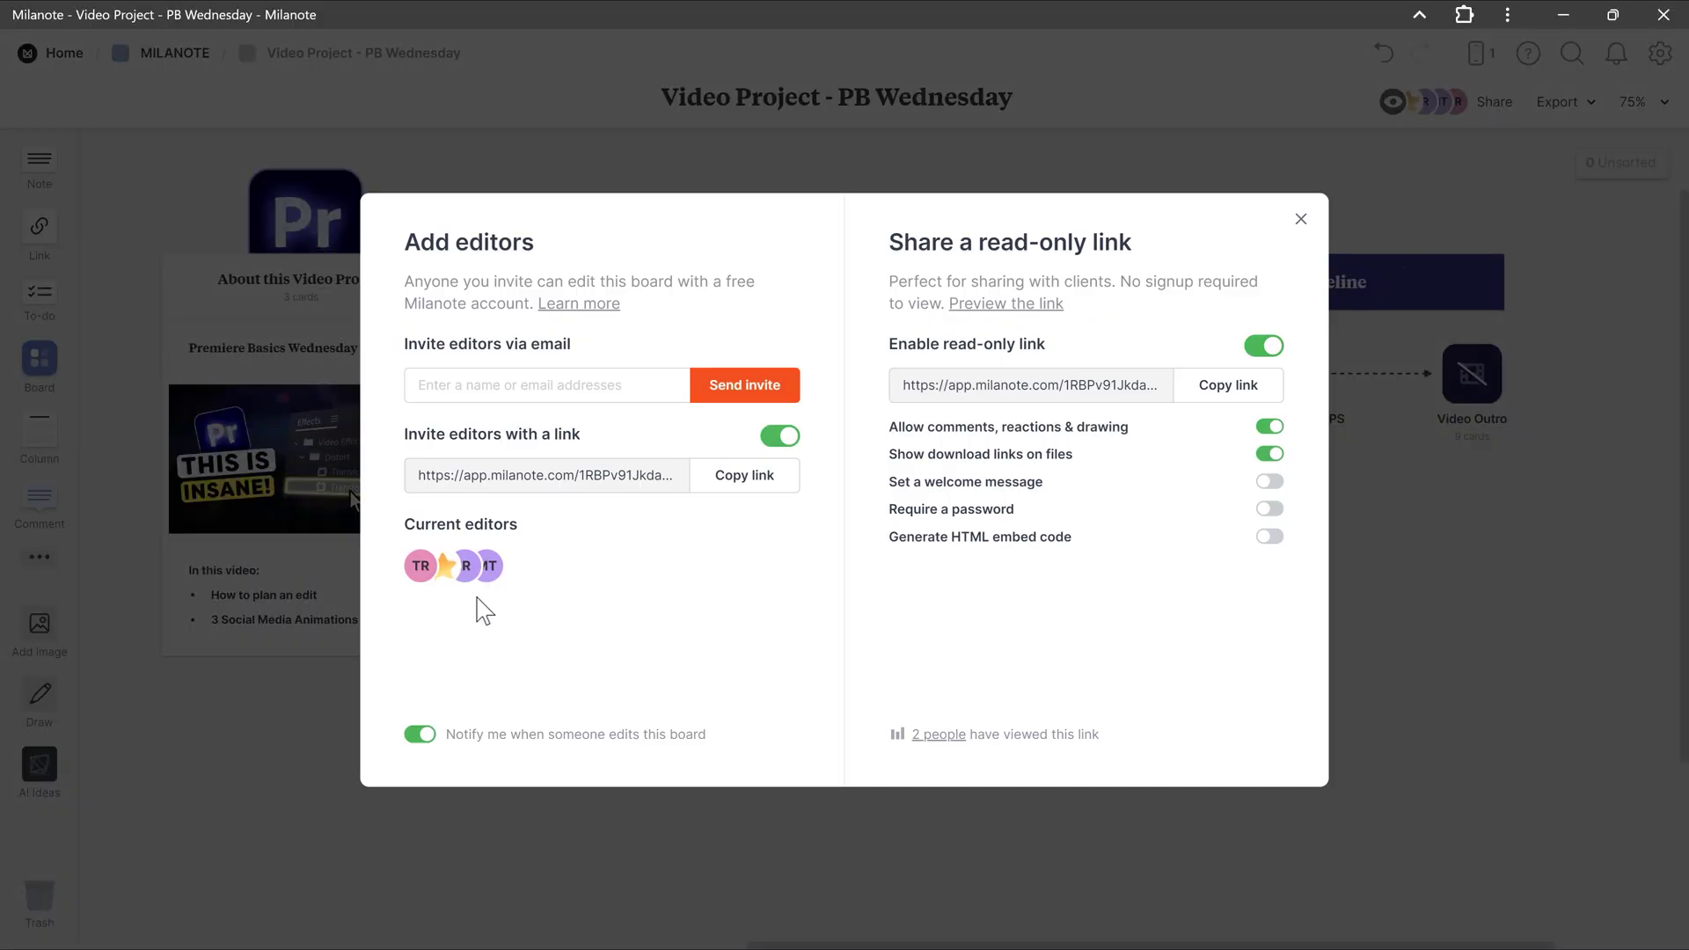
{"action": "key", "text": "Escape"}
{"action": "left_click", "coordinate": [1291, 374]}
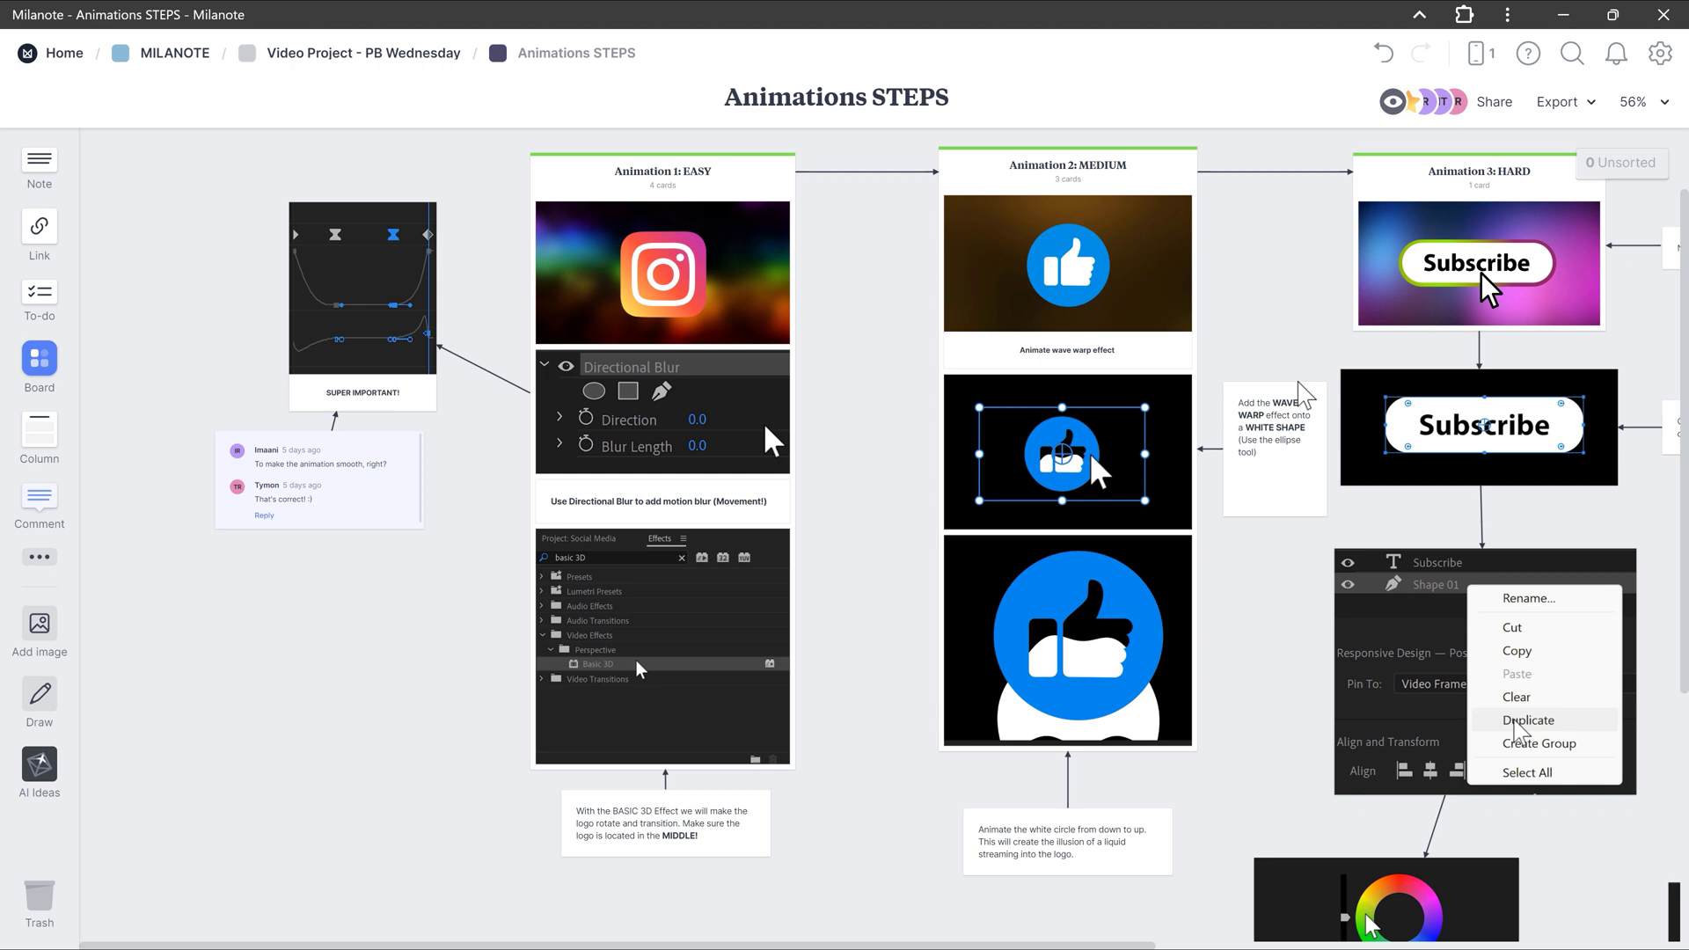
{"action": "scroll", "coordinate": [228, 475], "scroll_direction": "up", "scroll_amount": 5}
{"action": "scroll", "coordinate": [208, 366], "scroll_direction": "up", "scroll_amount": 3}
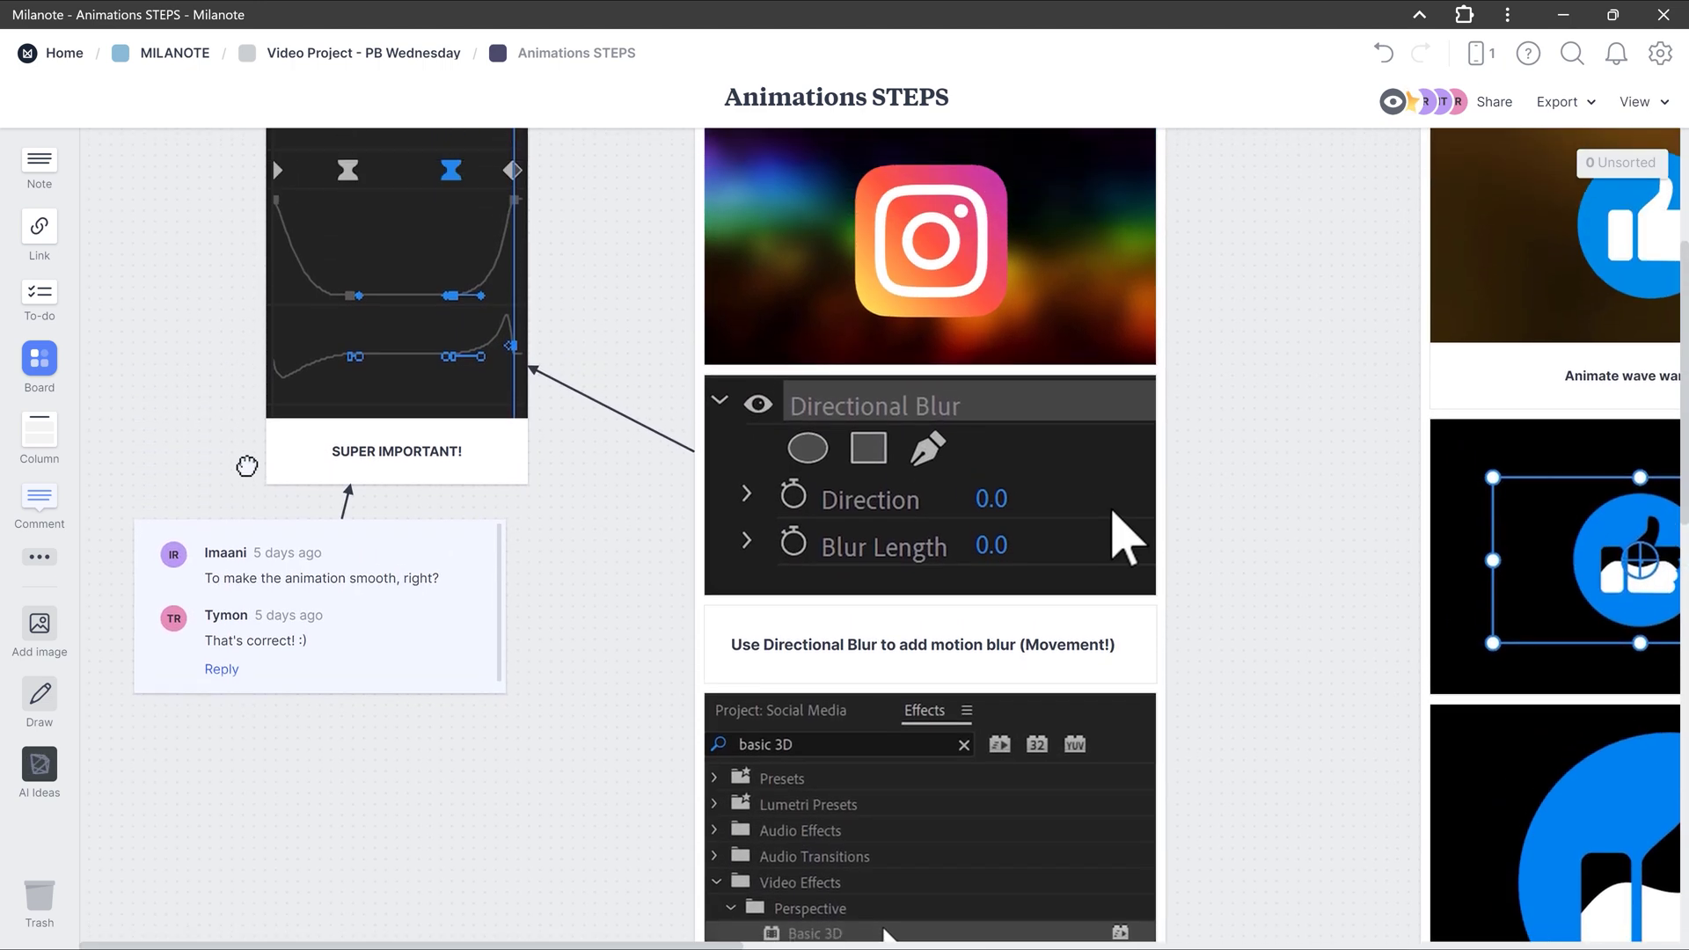
Post the reply 'Writing comments is awesome, right? :)' in the comment thread.
{"action": "left_click", "coordinate": [220, 707]}
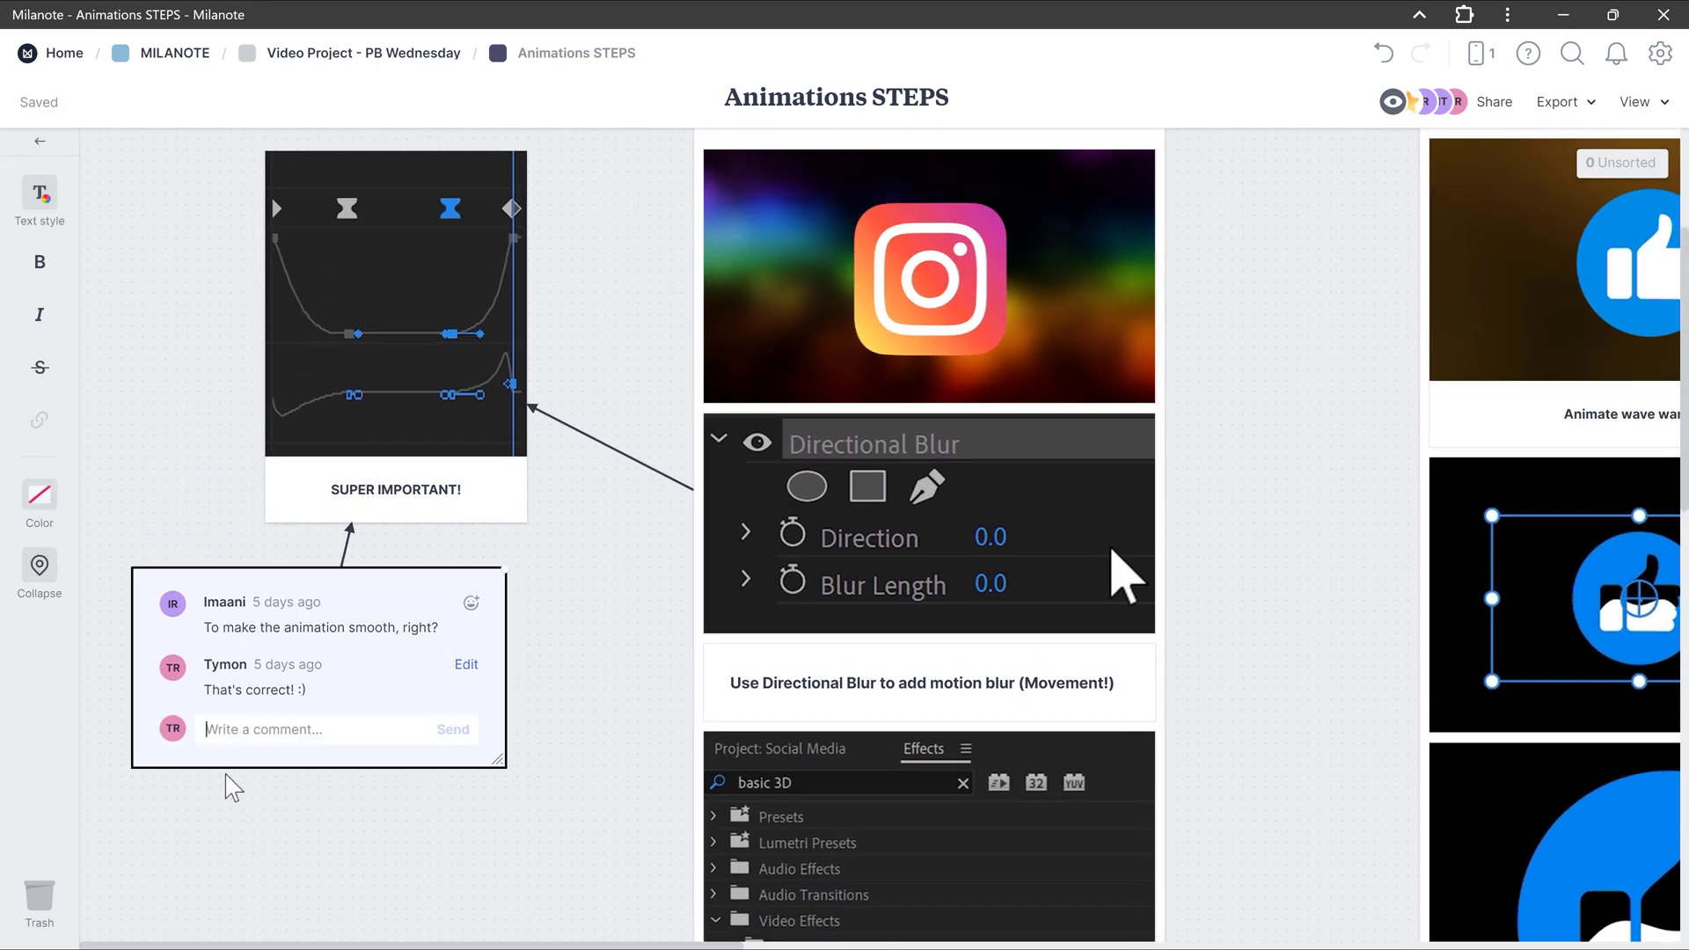
{"action": "type", "text": "Writing comments is awesome, right? "}
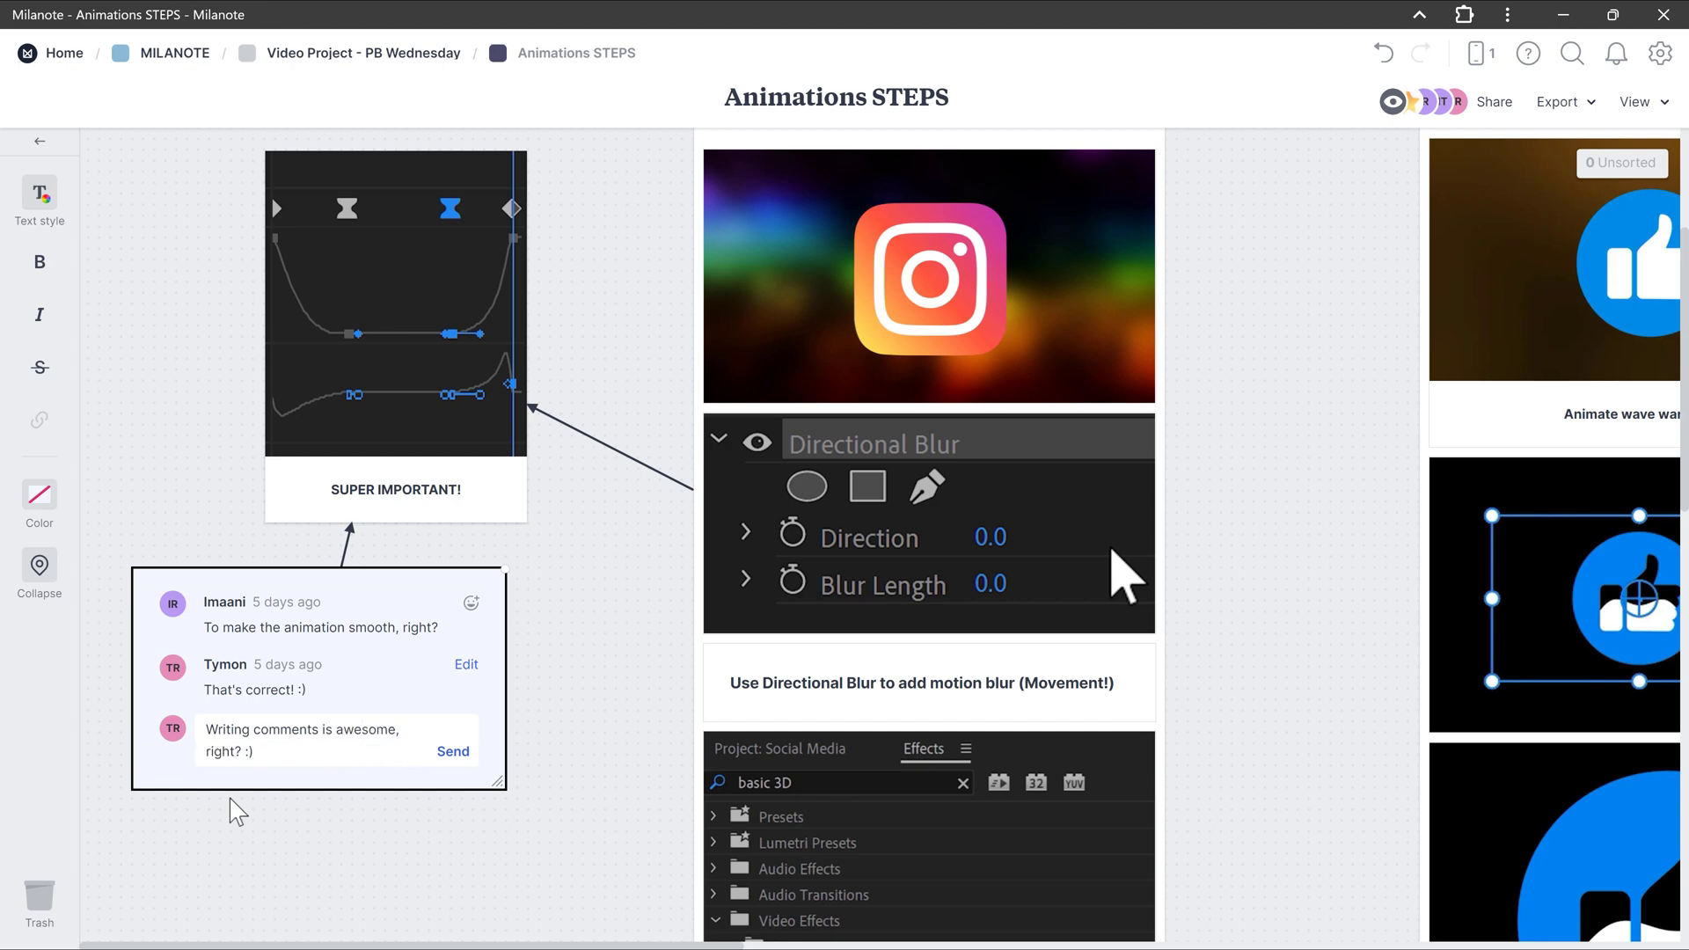
{"action": "type", "text": ":)"}
{"action": "left_click", "coordinate": [453, 753]}
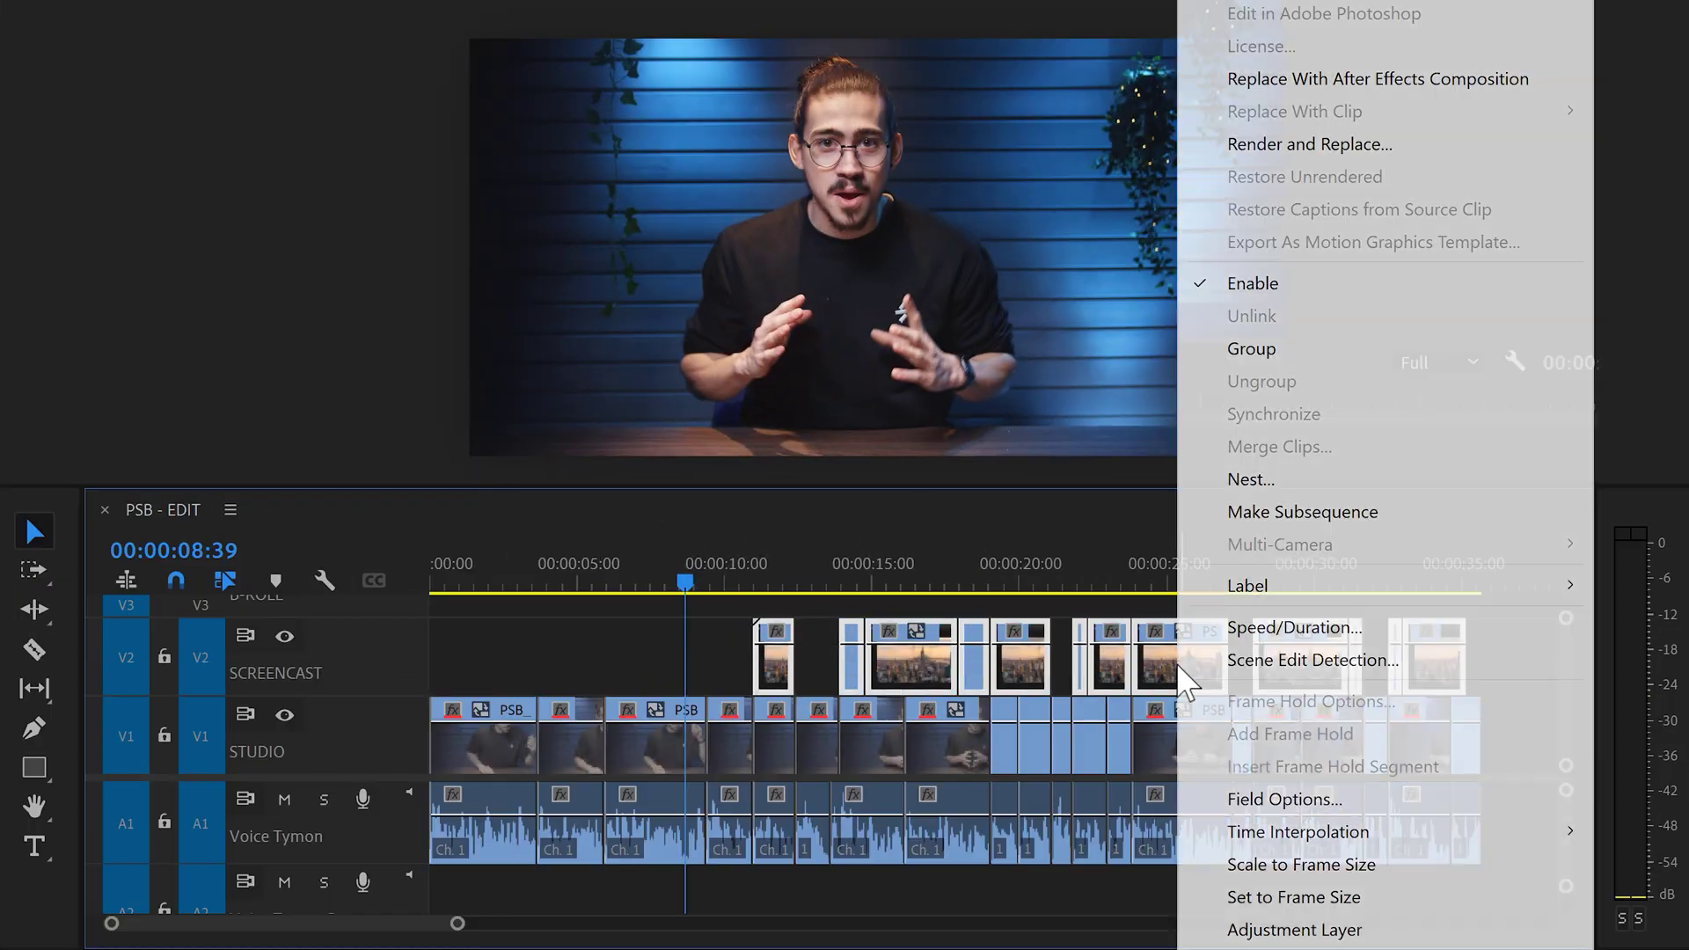
Give the selected SCREENCAST V2 clips in PSB - EDIT the Yellow label.
{"action": "mouse_move", "coordinate": [1232, 598]}
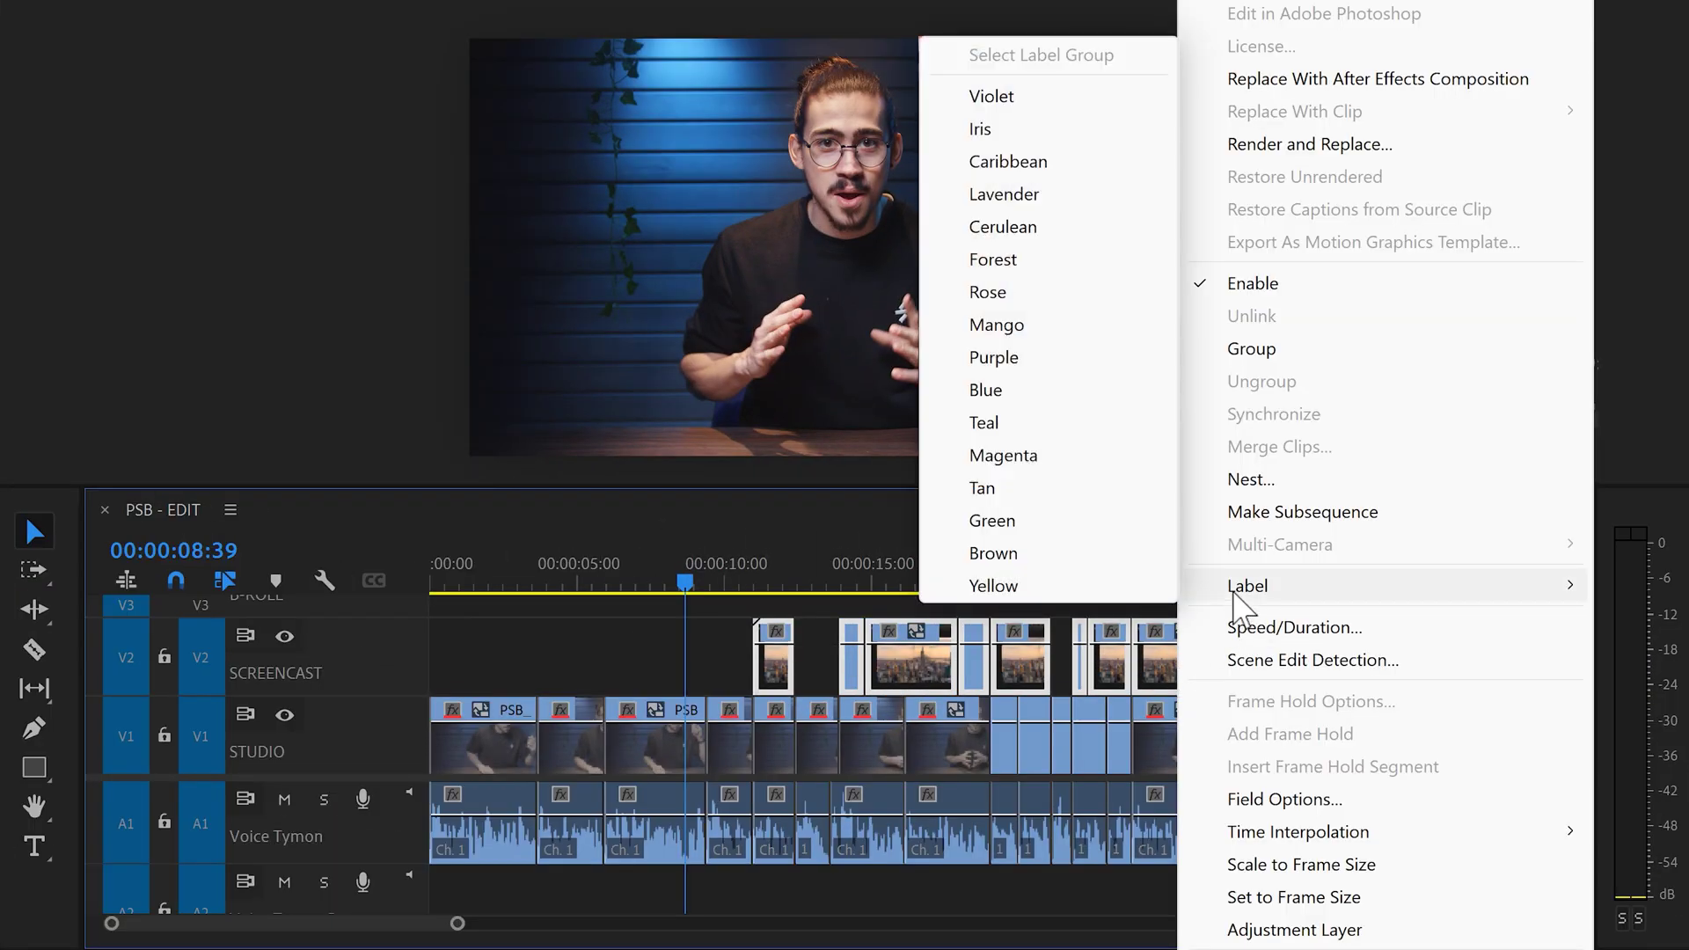
{"action": "left_click", "coordinate": [1135, 589]}
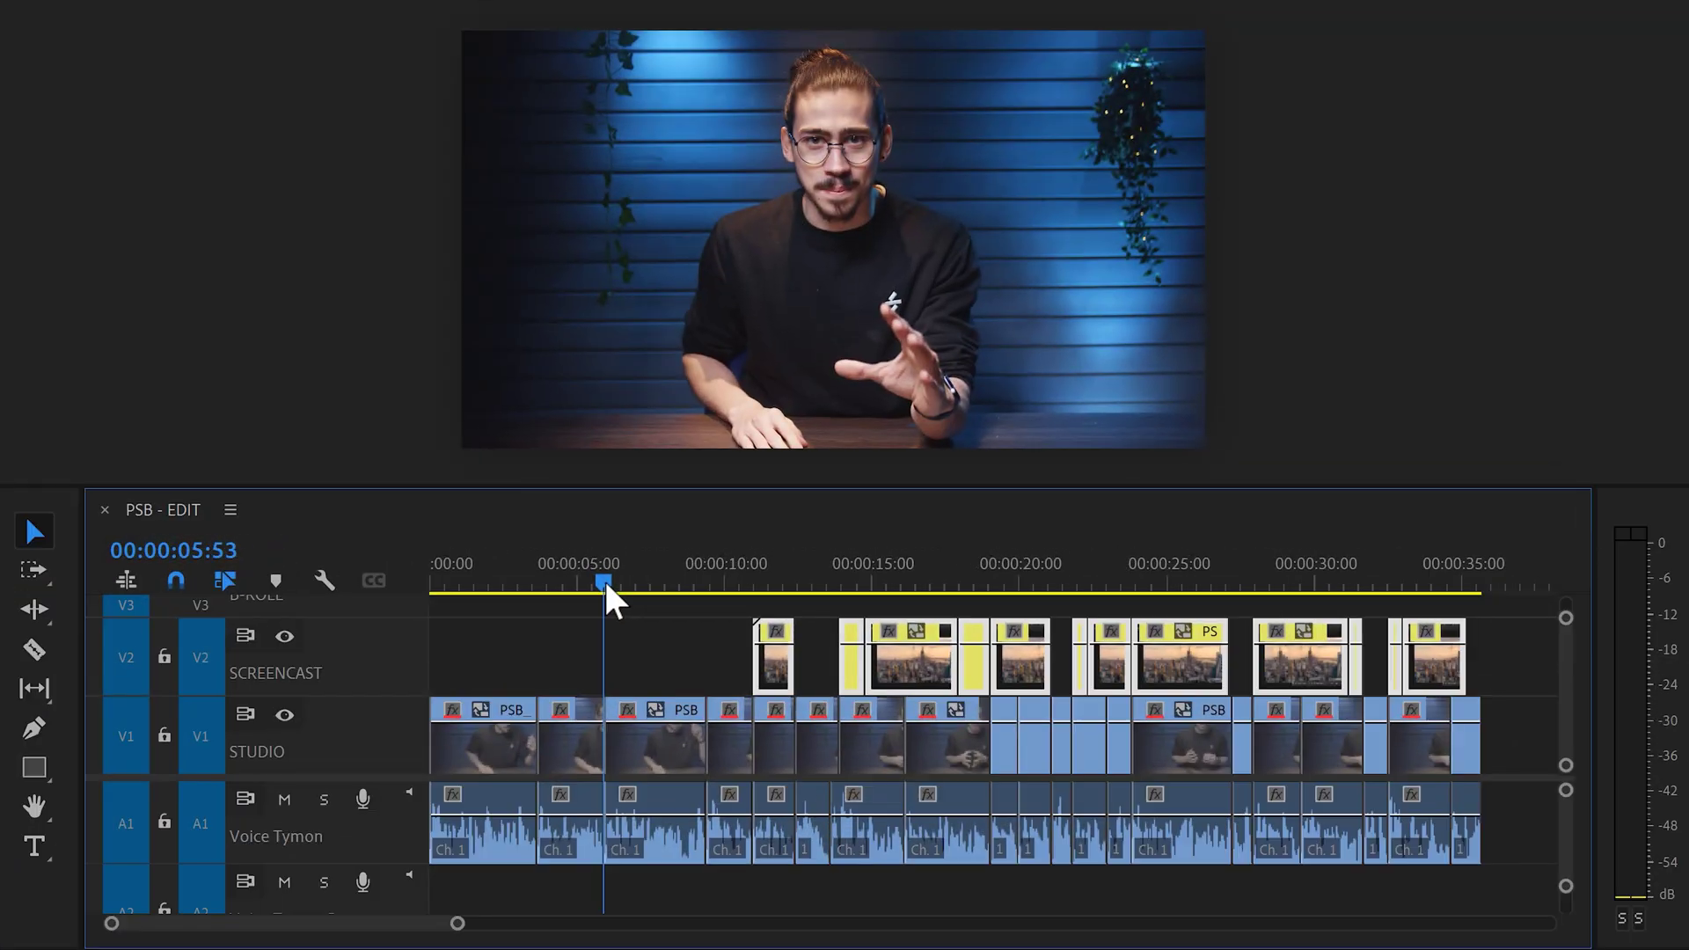
Add a marker at 00:00:05:53, extend it 00:00:03:32, make it yellow and name it 'Chapter 1'.
{"action": "key", "text": "m"}
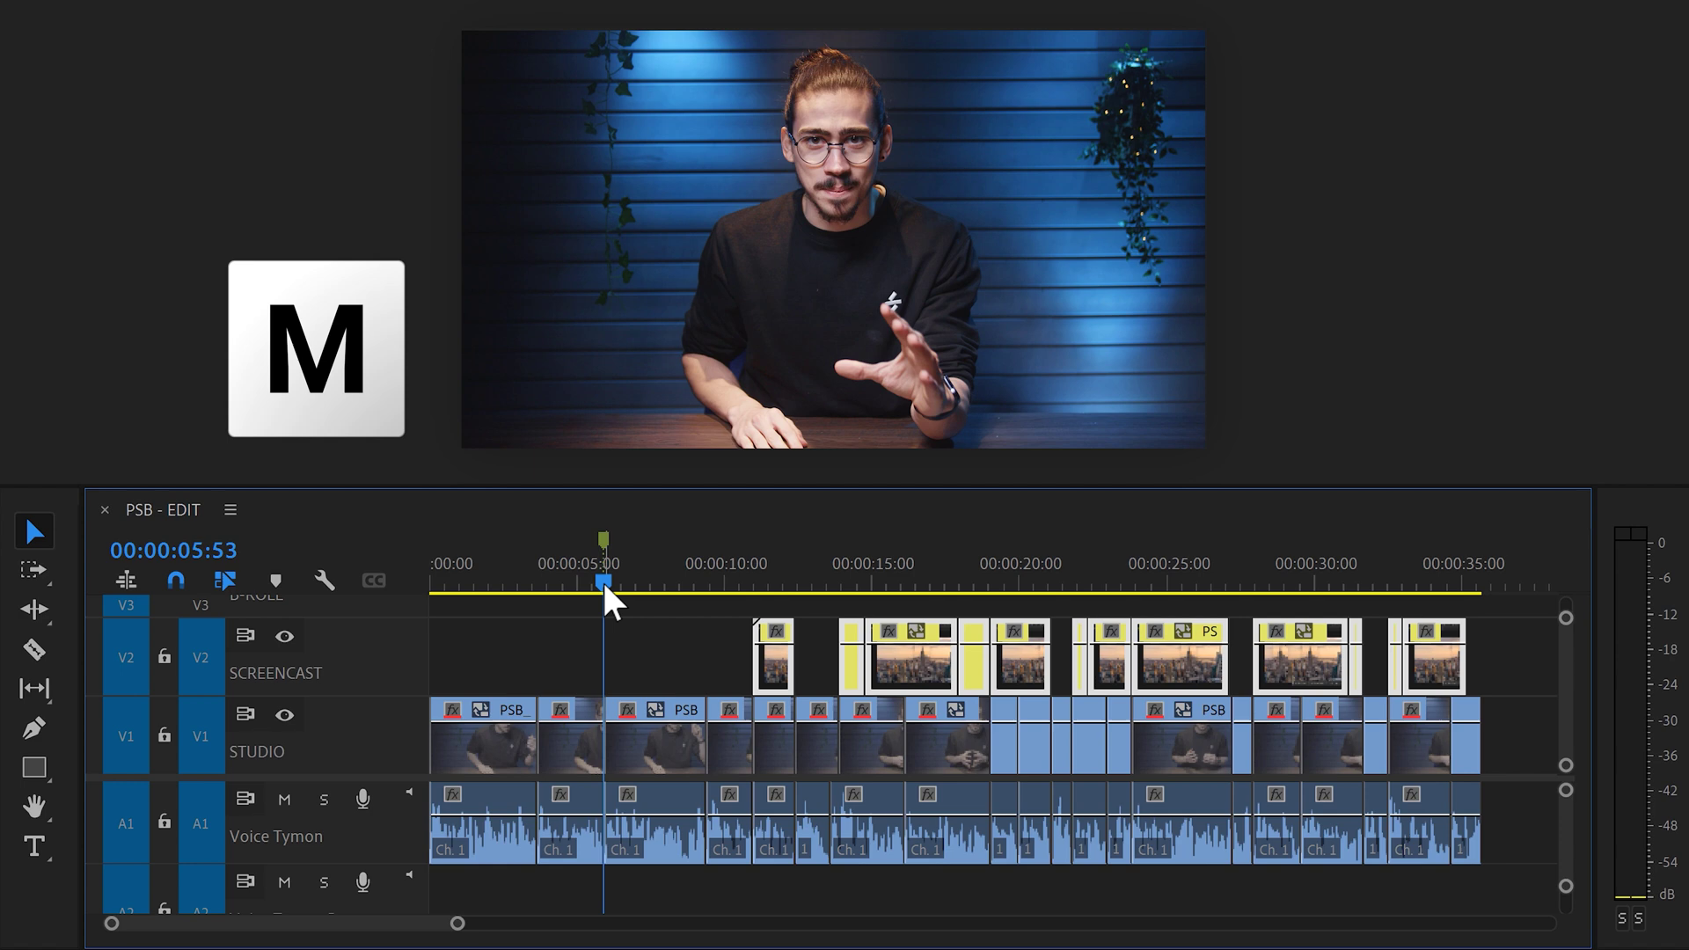
{"action": "left_click_drag", "start_coordinate": [603, 533], "coordinate": [729, 537]}
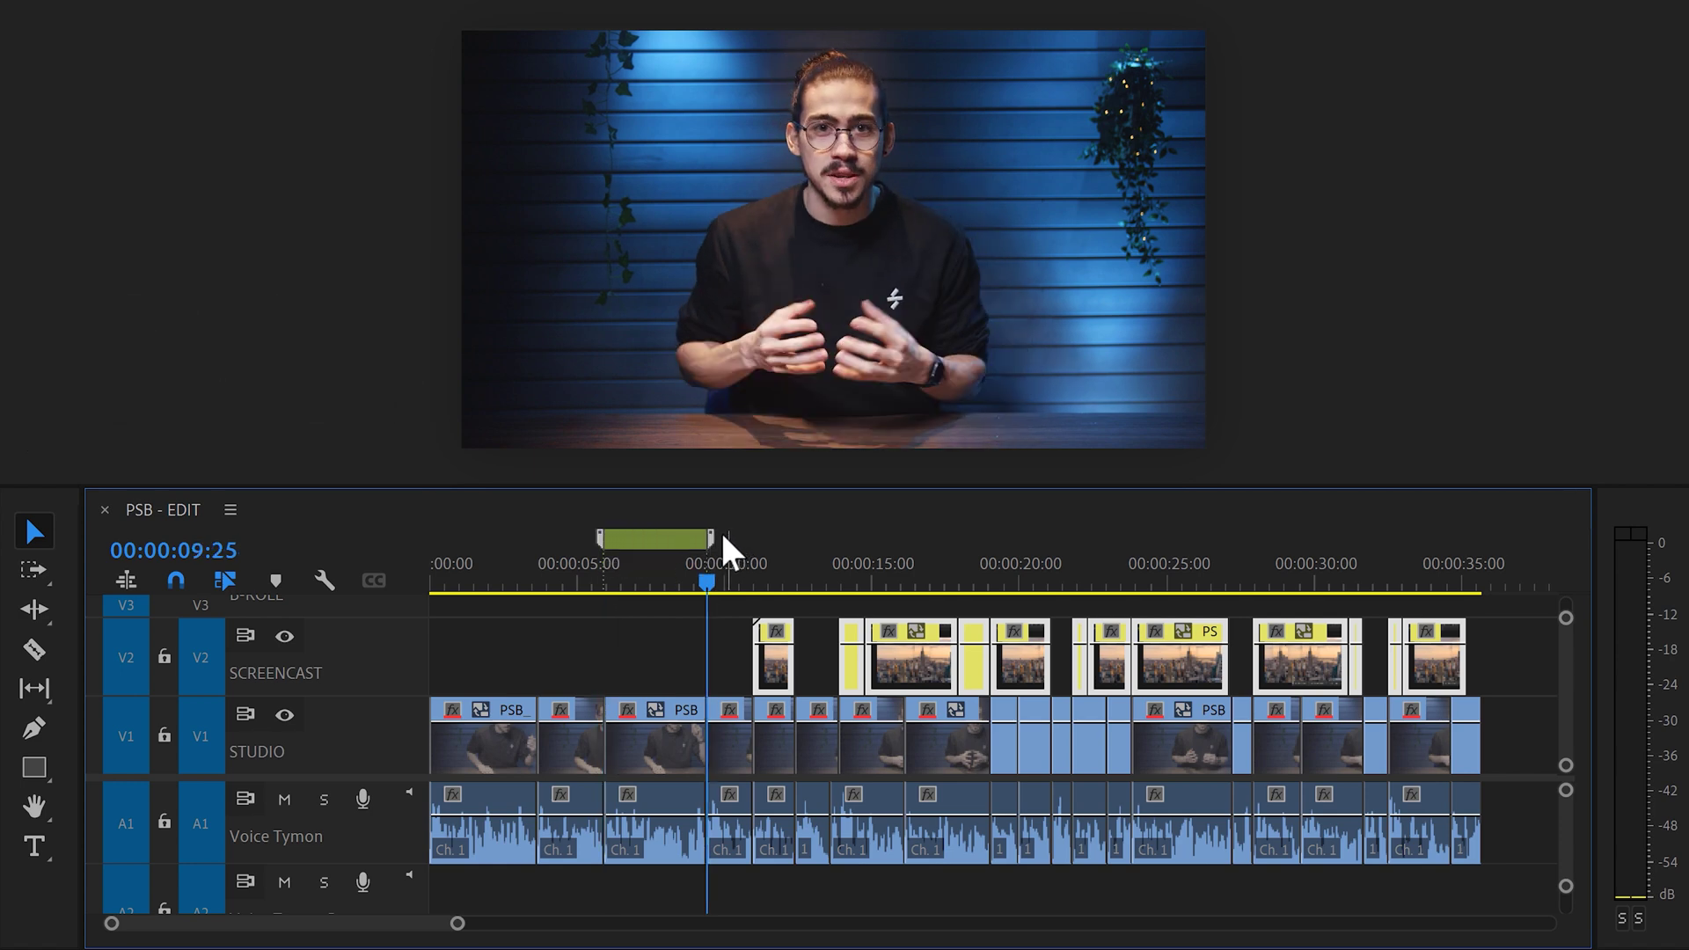
{"action": "double_click", "coordinate": [664, 535]}
{"action": "left_click", "coordinate": [894, 348]}
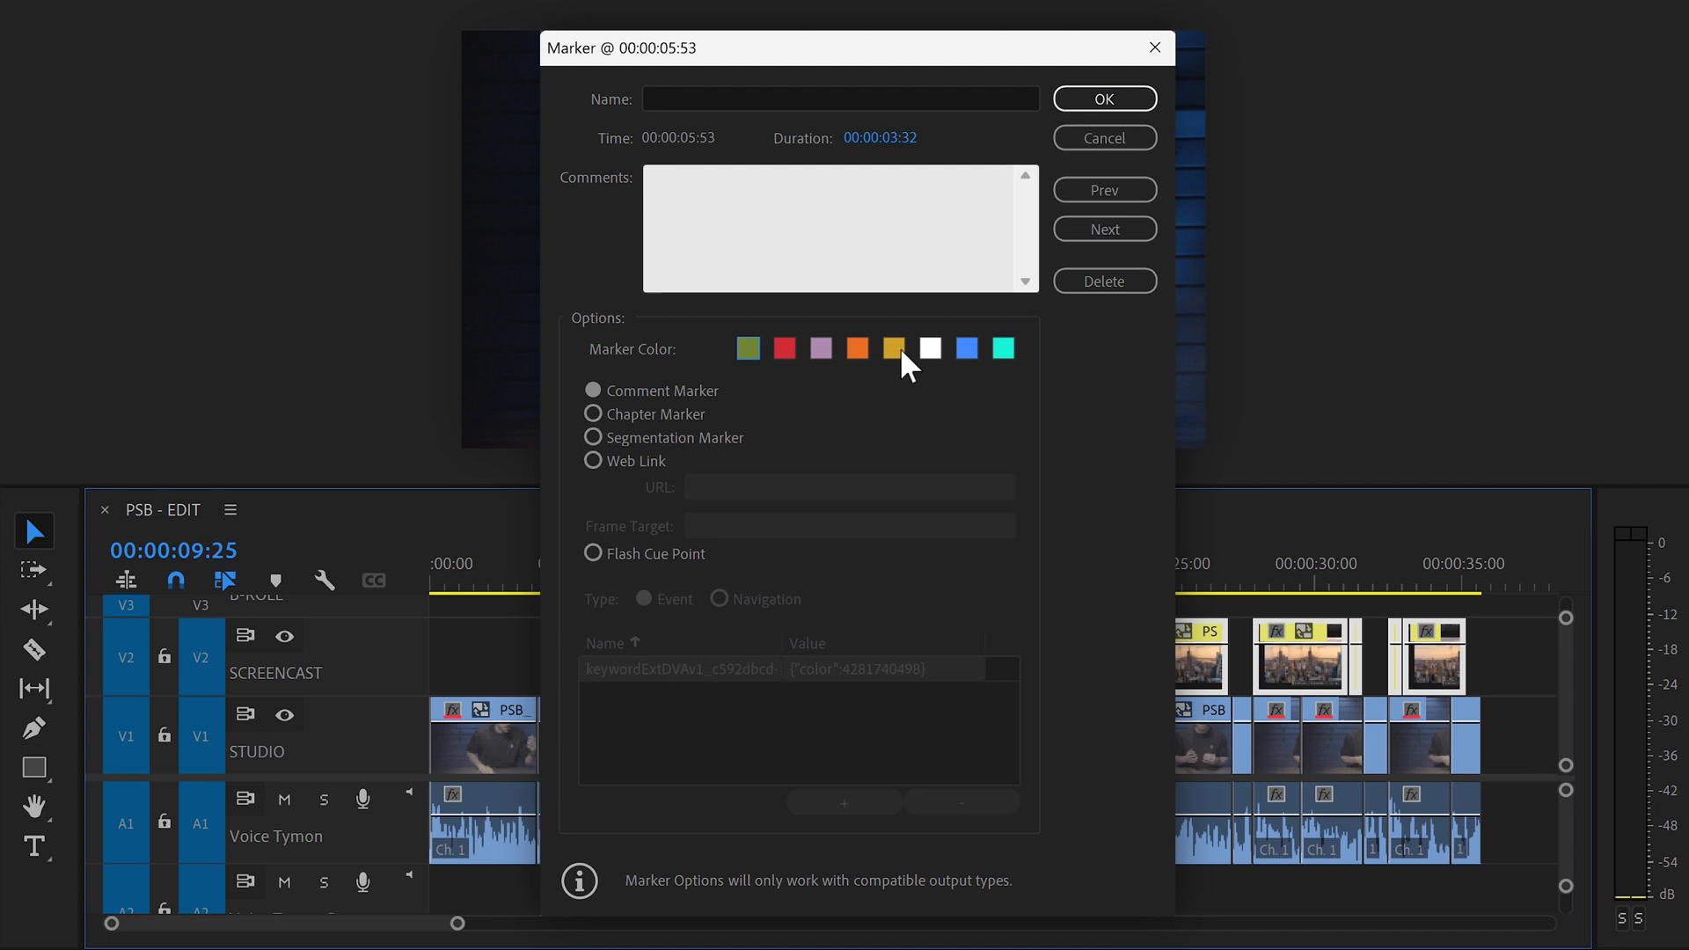
{"action": "left_click", "coordinate": [753, 91]}
{"action": "type", "text": "Chapter 1"}
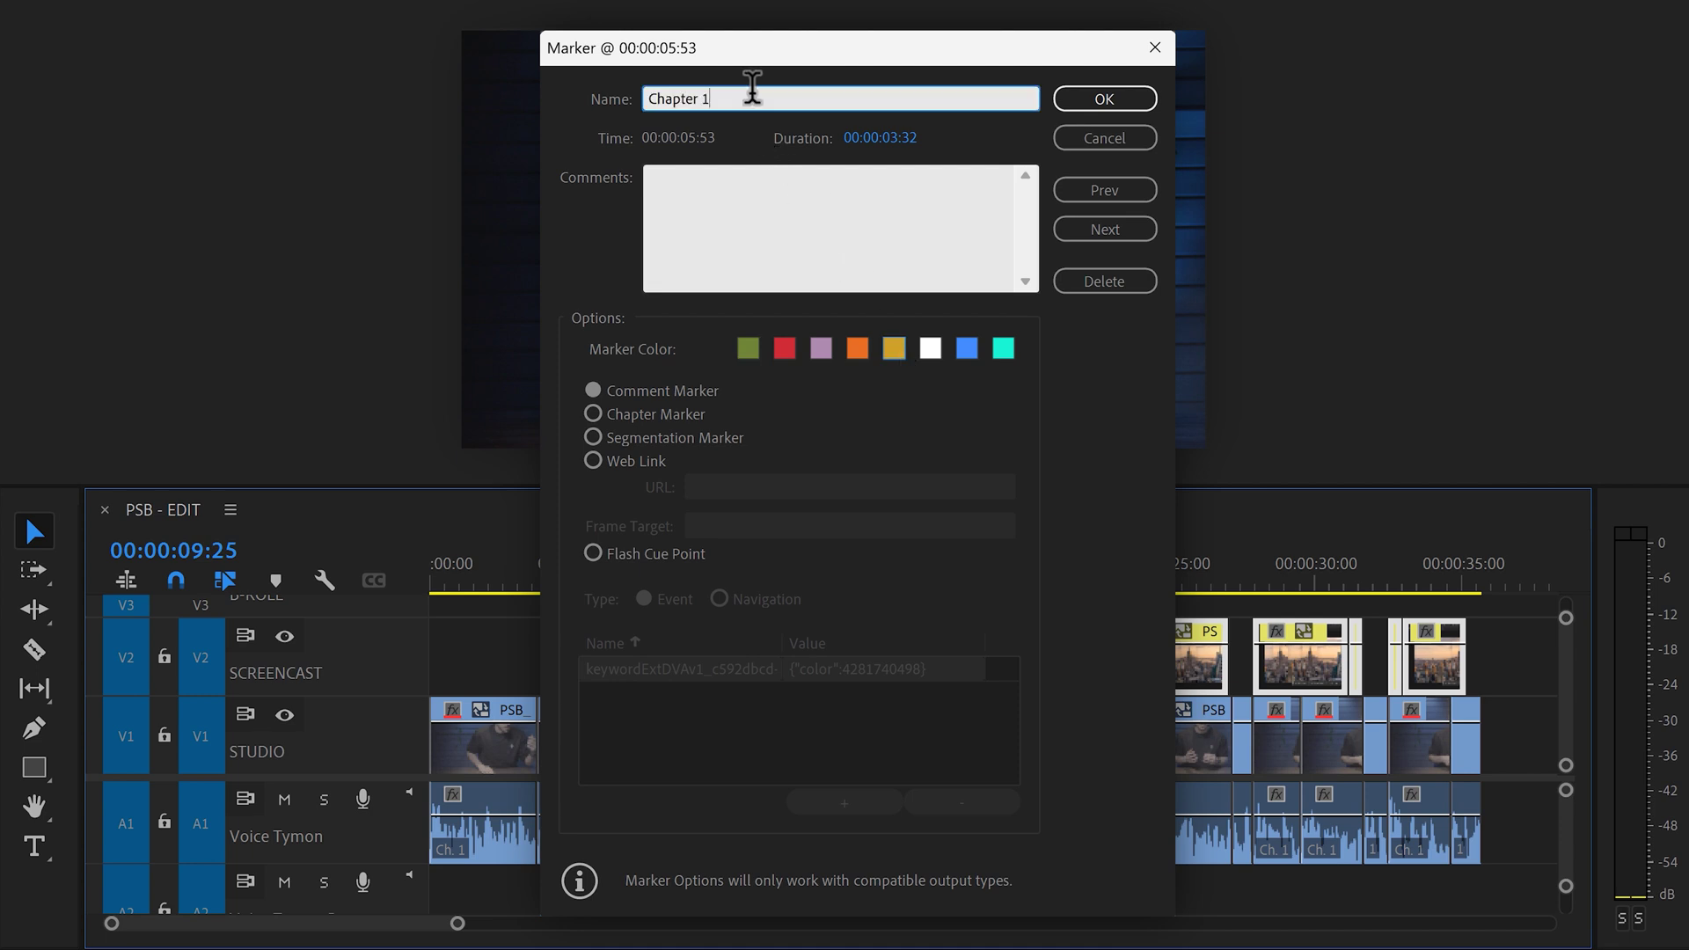
{"action": "key", "text": "Return"}
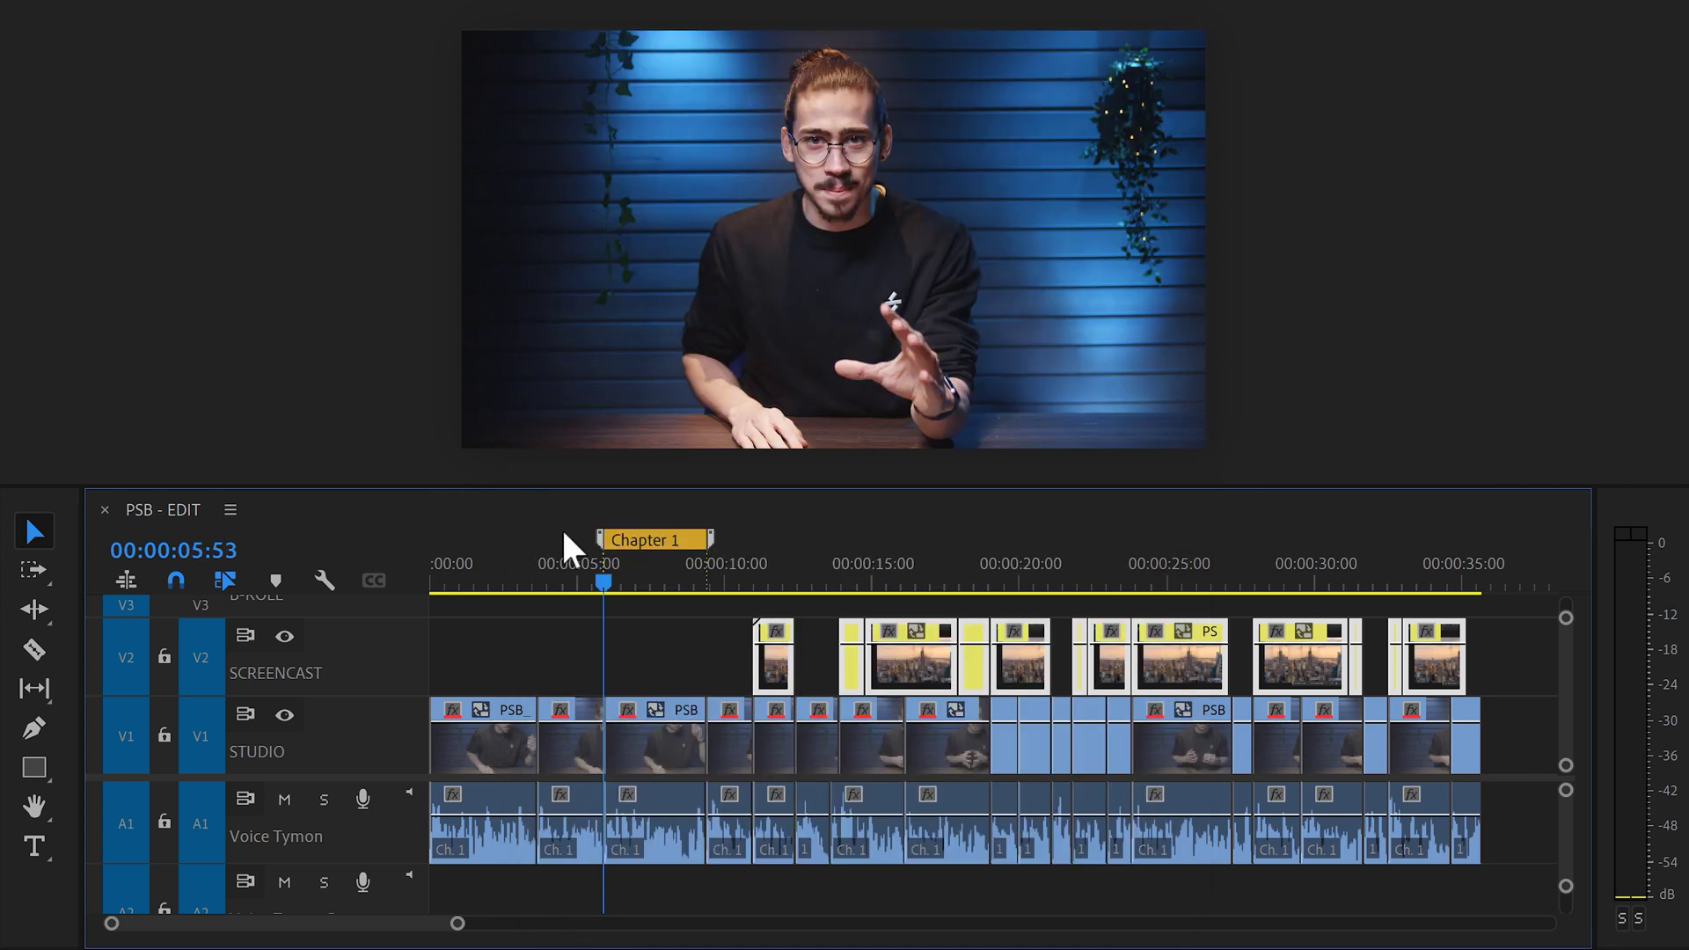